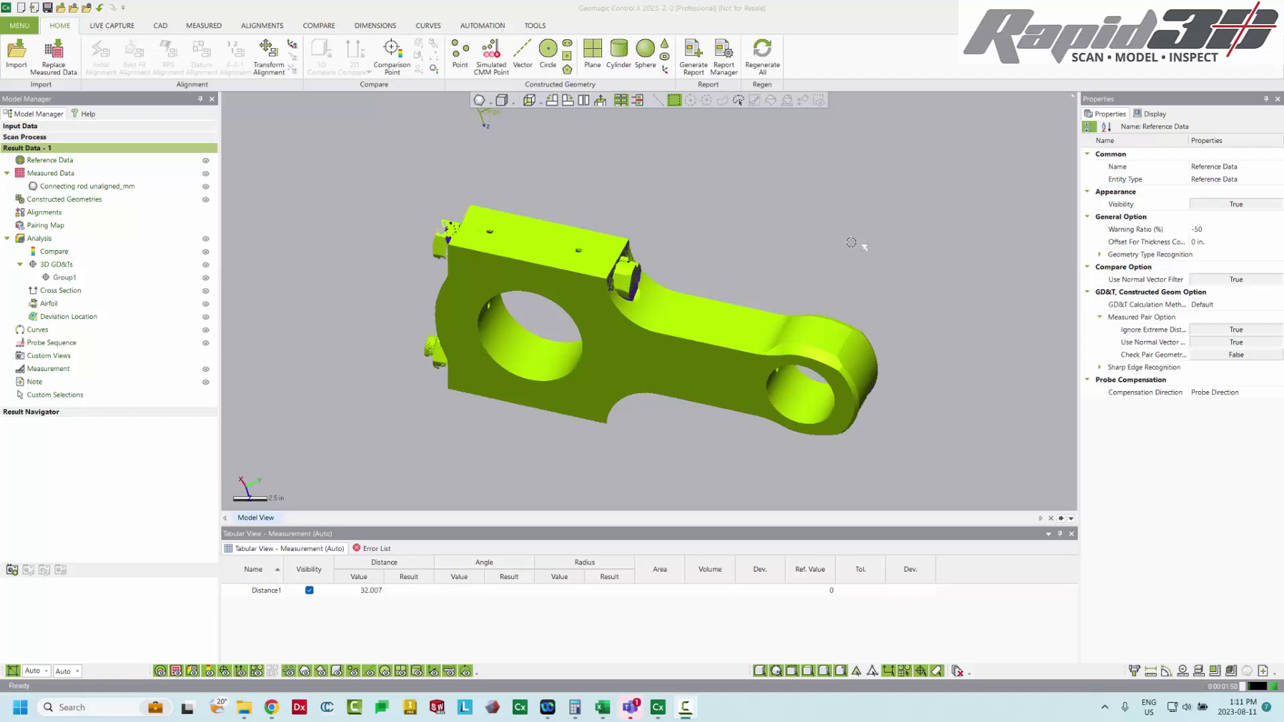
Start a cylinder geometry and use Smart Selection to pick the small-end bore faces of the connecting rod scan for the reference definition
{"action": "right_click_drag", "start_coordinate": [859, 271], "coordinate": [809, 254]}
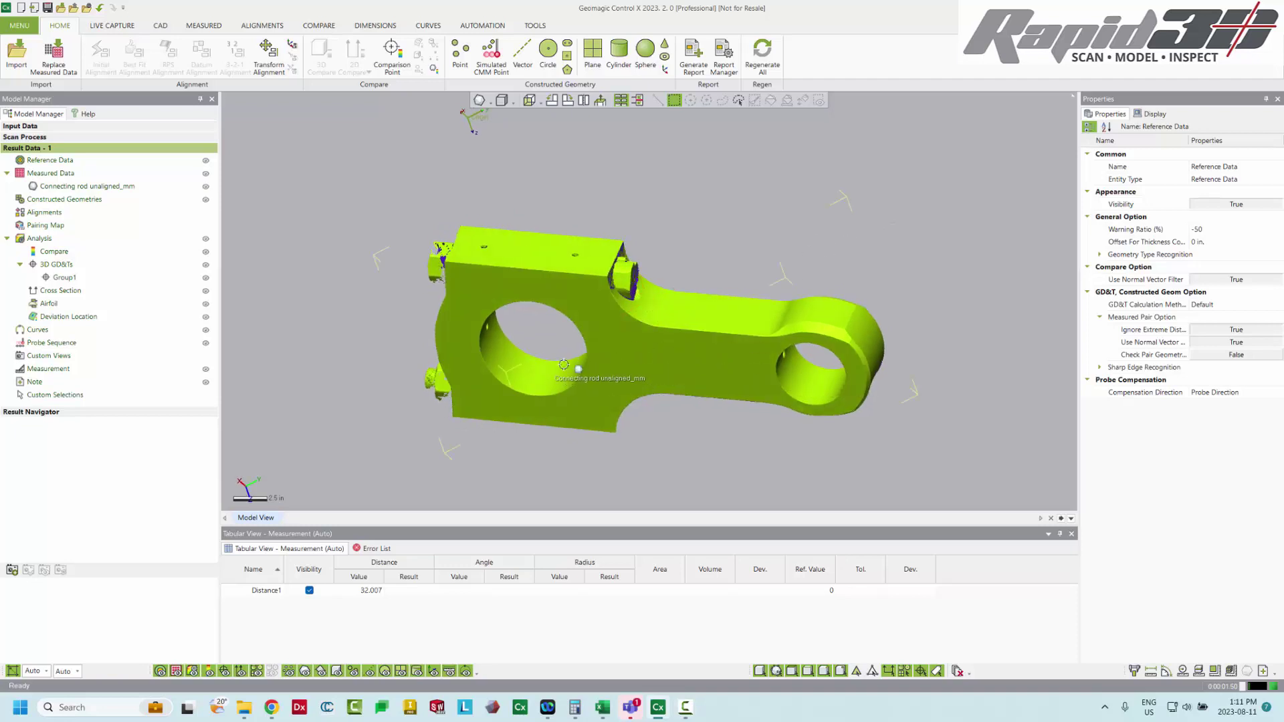
{"action": "right_click_drag", "start_coordinate": [796, 371], "coordinate": [720, 231]}
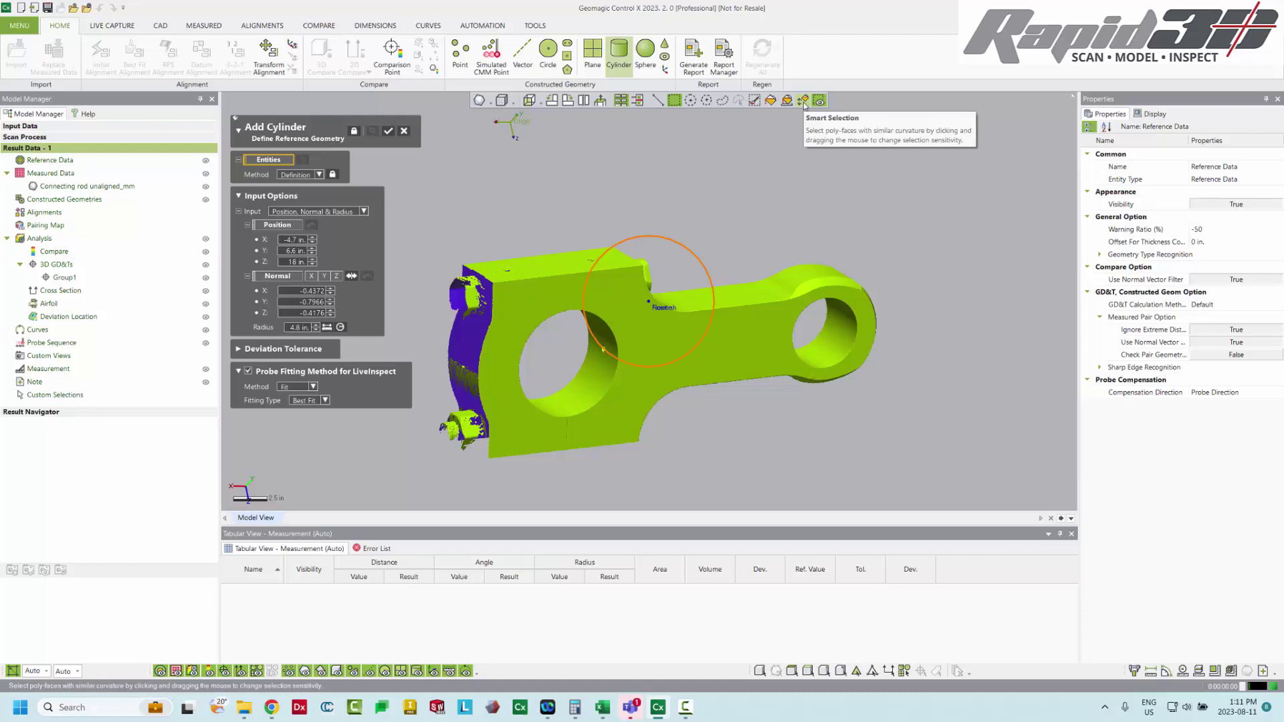
{"action": "left_click", "coordinate": [803, 101]}
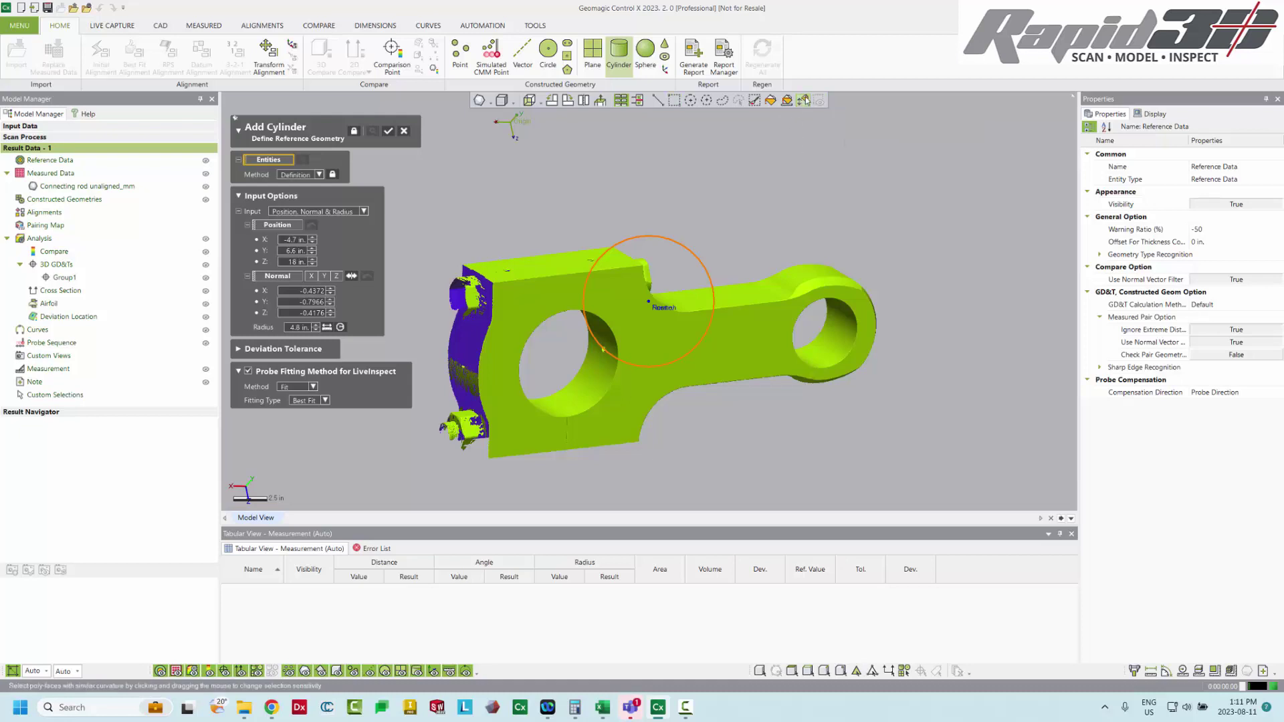
{"action": "scroll", "coordinate": [828, 322], "scroll_direction": "up", "scroll_amount": 4}
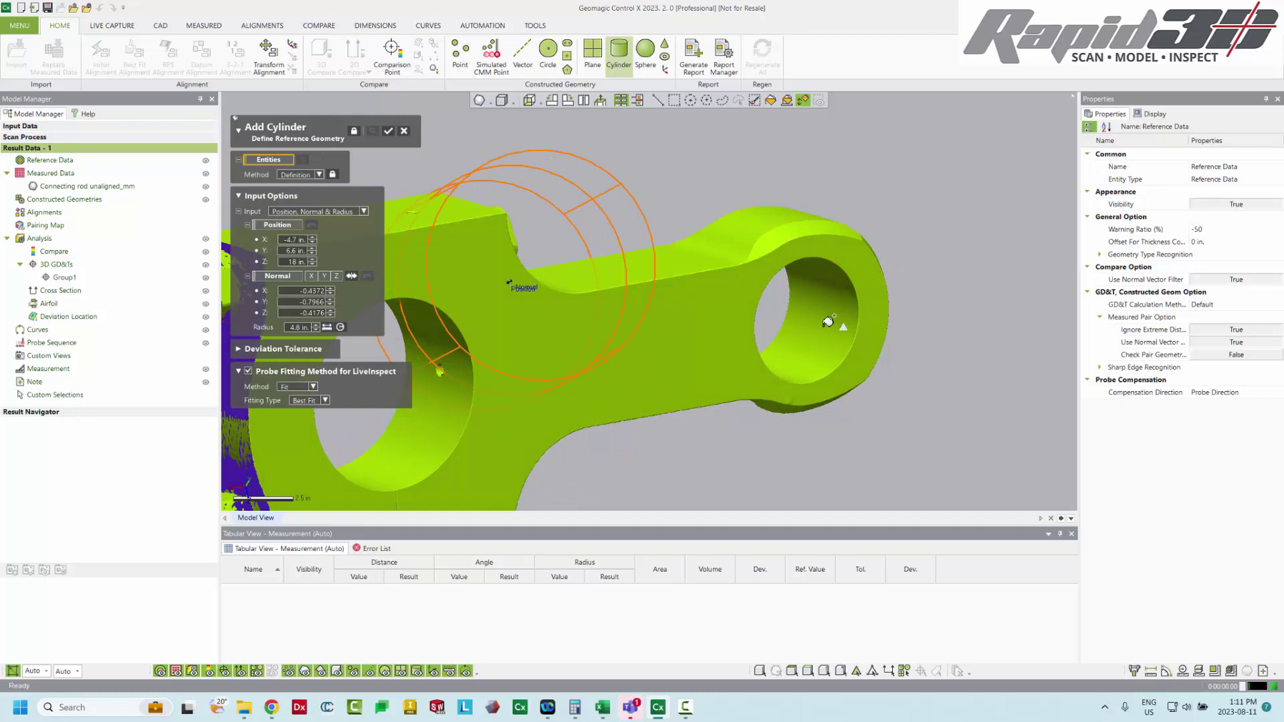
{"action": "left_click", "coordinate": [828, 322]}
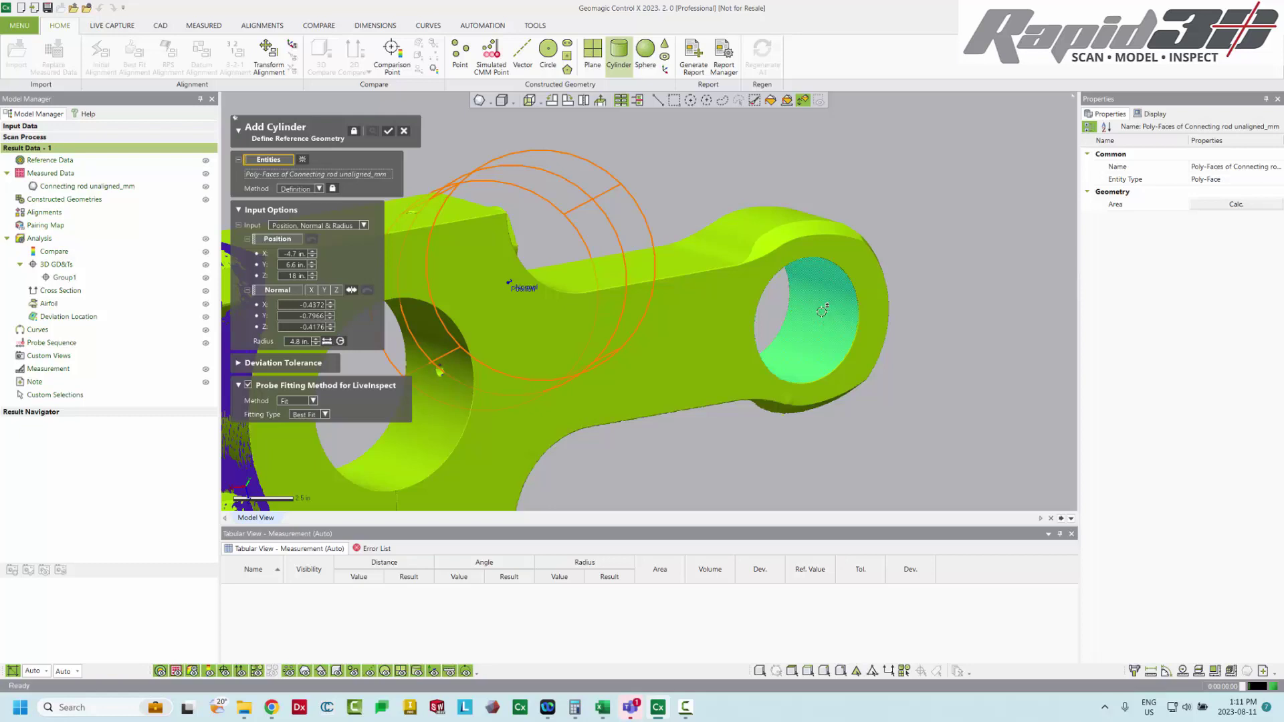
{"action": "left_click", "coordinate": [823, 333]}
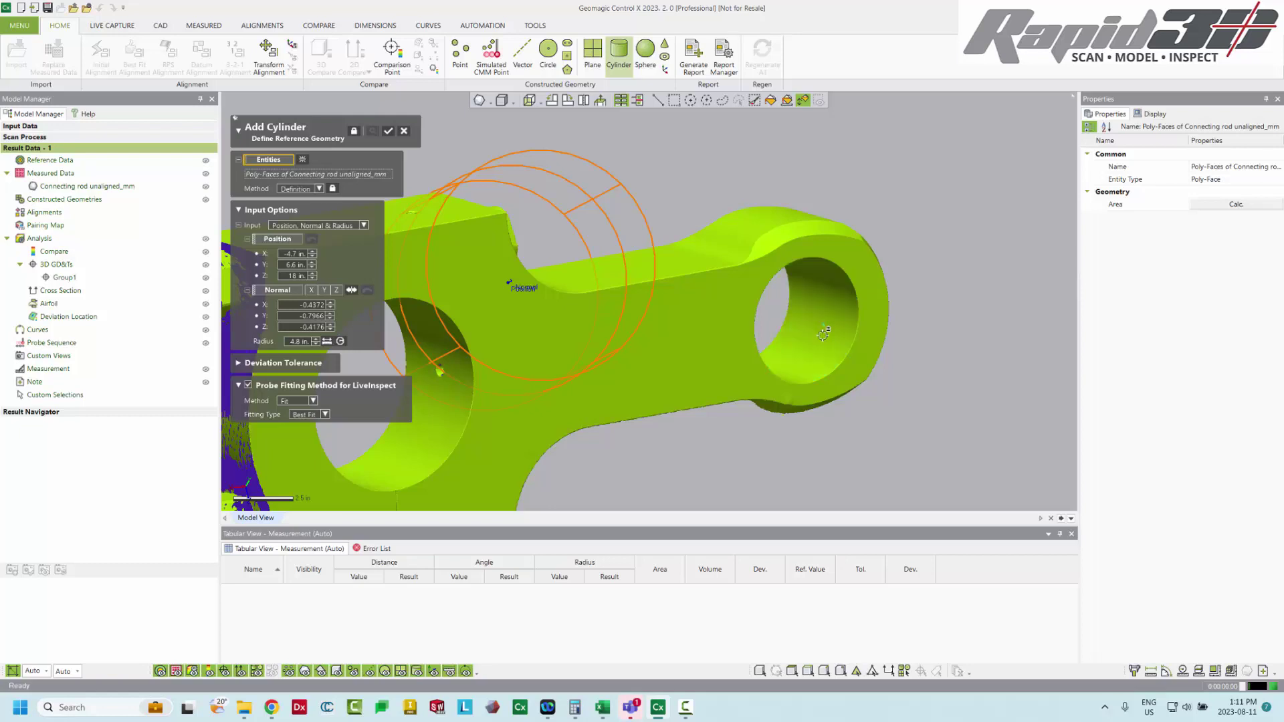
{"action": "left_click", "coordinate": [823, 326]}
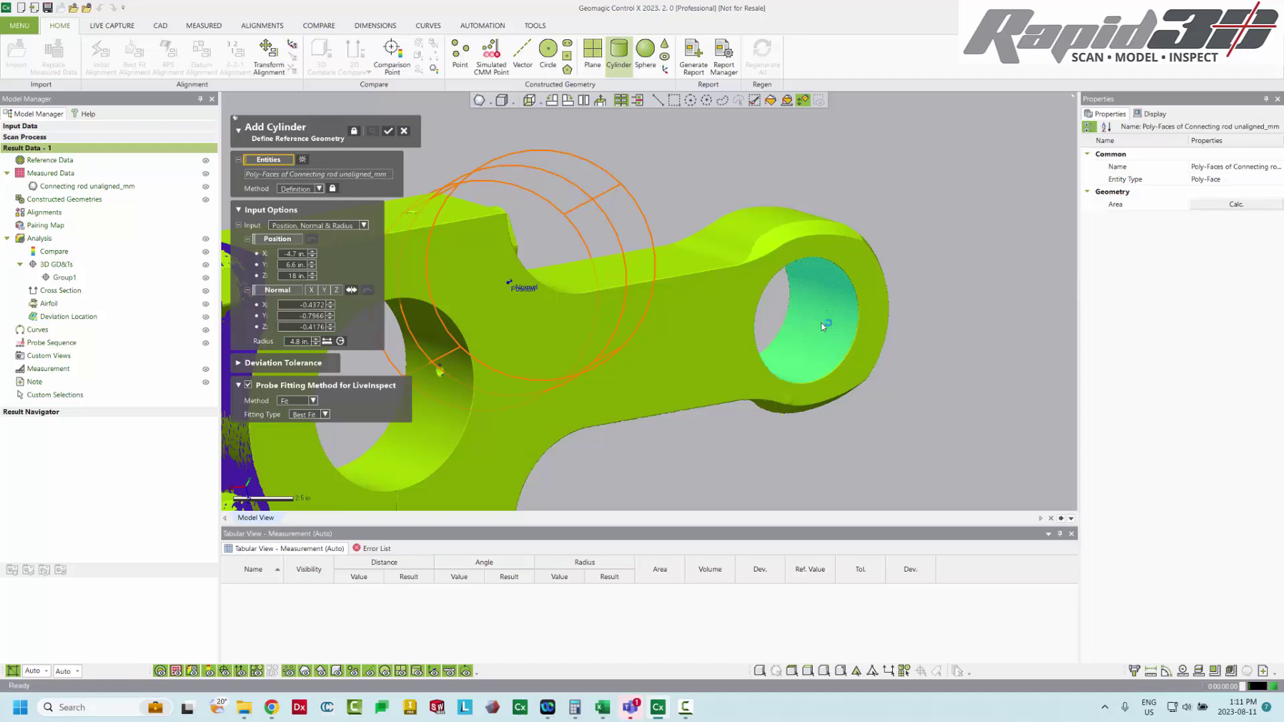
{"action": "key", "text": "Return"}
Extract the measured cylinder from the small-end bore with Best Fit and outlier removal at N * Sigma 3
{"action": "scroll", "coordinate": [946, 354], "scroll_direction": "up", "scroll_amount": 3}
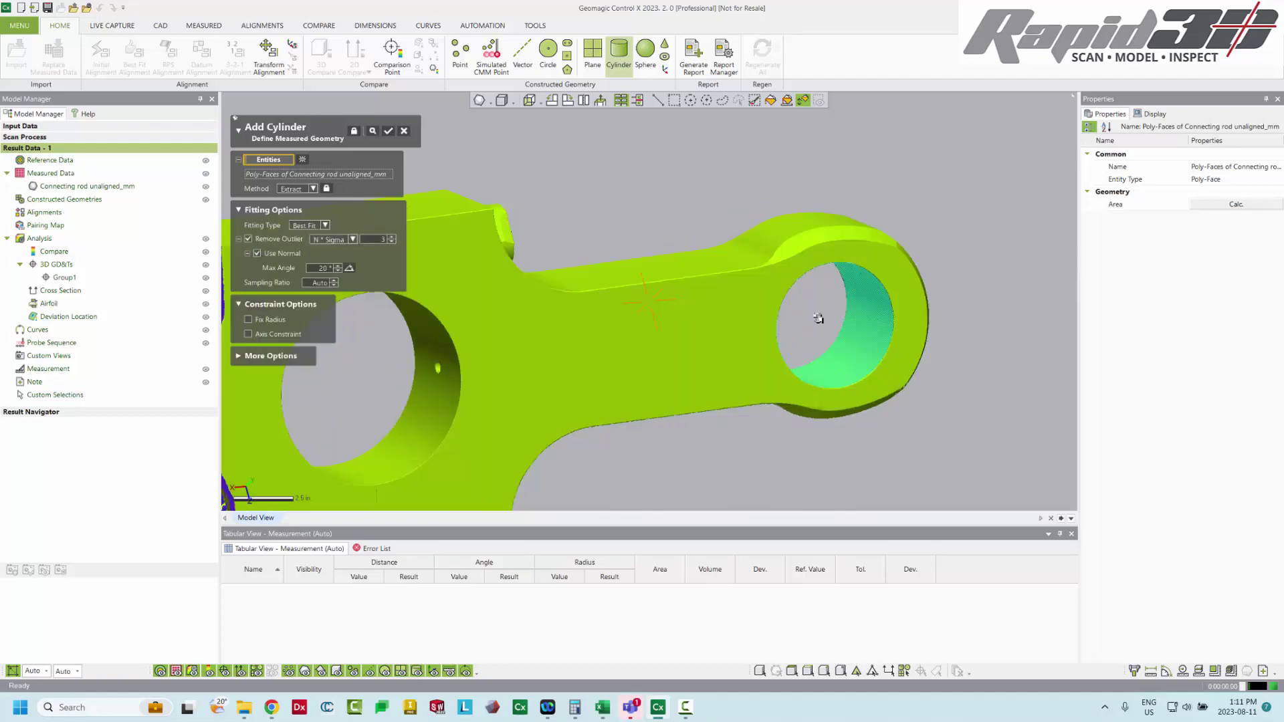
{"action": "right_click_drag", "start_coordinate": [947, 354], "coordinate": [702, 327]}
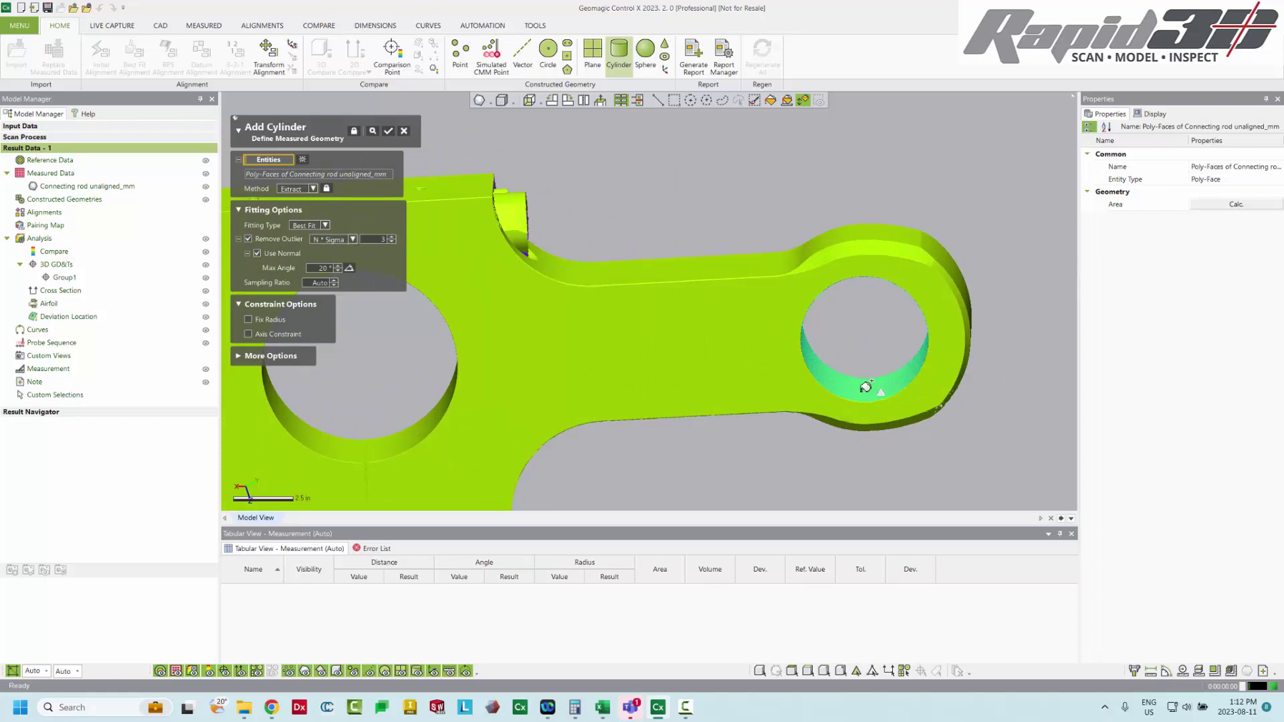
{"action": "scroll", "coordinate": [843, 370], "scroll_direction": "up", "scroll_amount": 2}
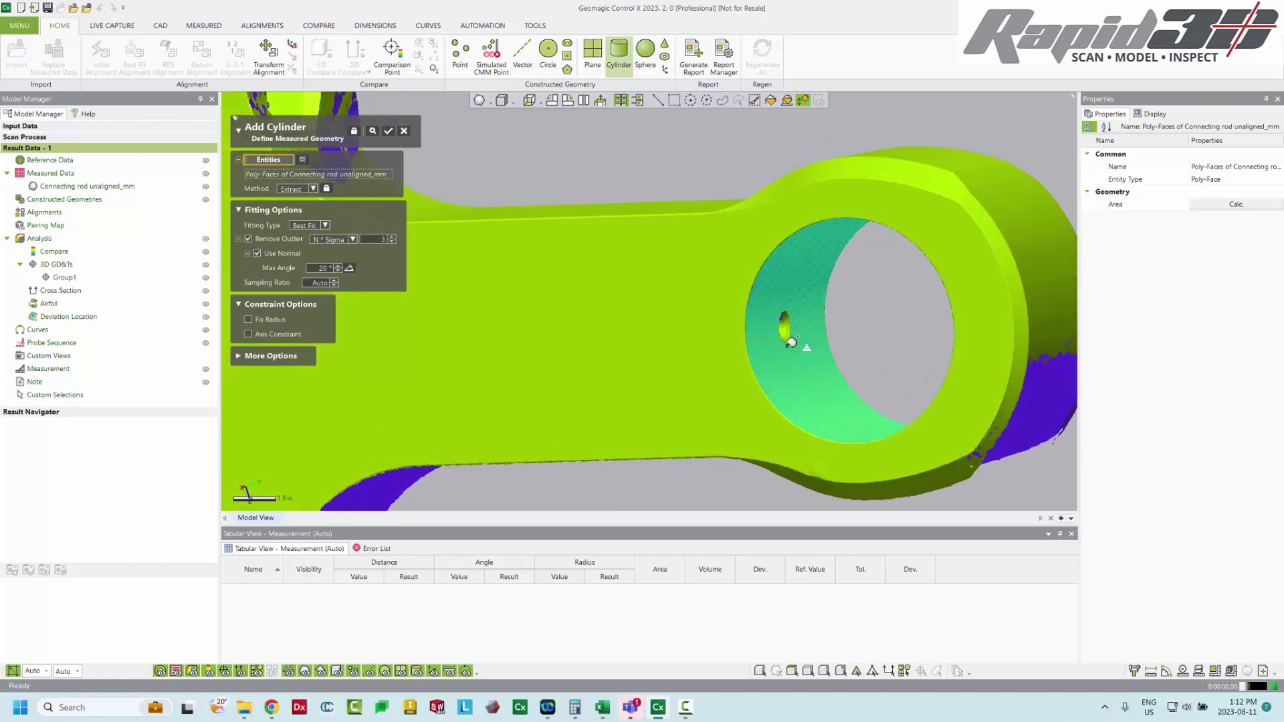
{"action": "scroll", "coordinate": [782, 331], "scroll_direction": "up", "scroll_amount": 2}
{"action": "scroll", "coordinate": [771, 326], "scroll_direction": "down", "scroll_amount": 2}
{"action": "right_click_drag", "start_coordinate": [863, 344], "coordinate": [905, 339]}
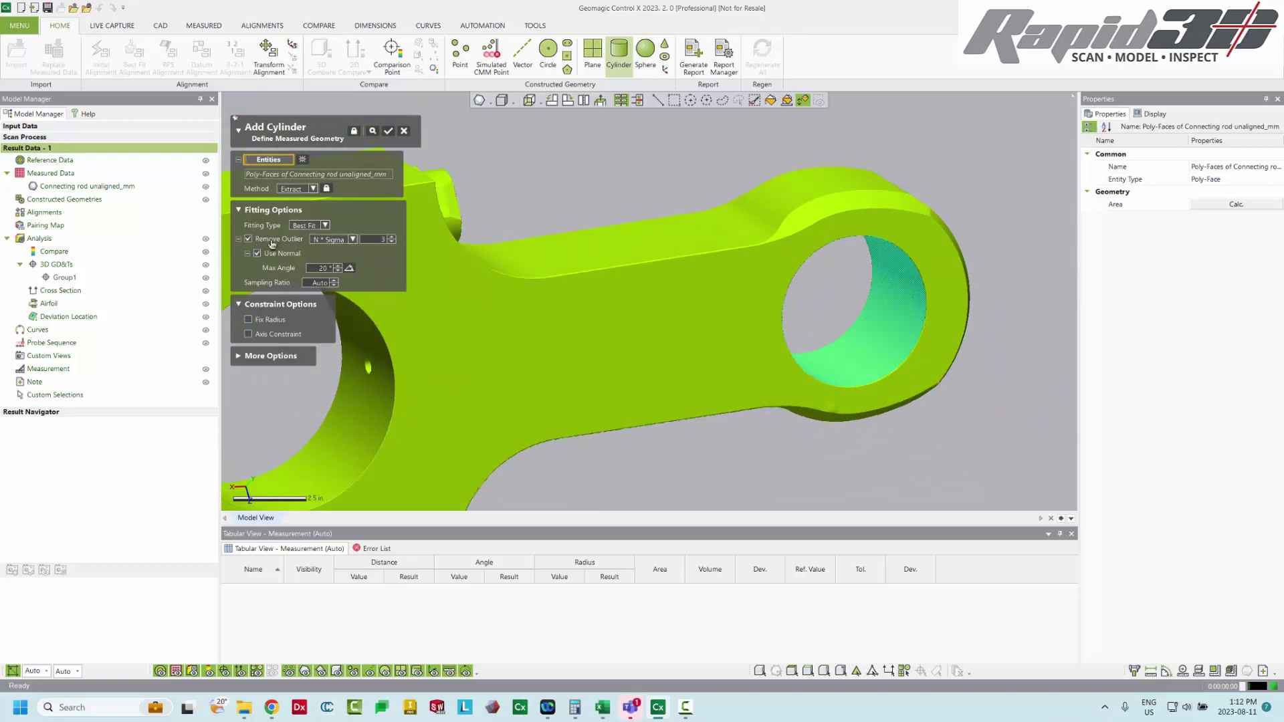
{"action": "left_click", "coordinate": [380, 240]}
{"action": "left_click", "coordinate": [388, 132]}
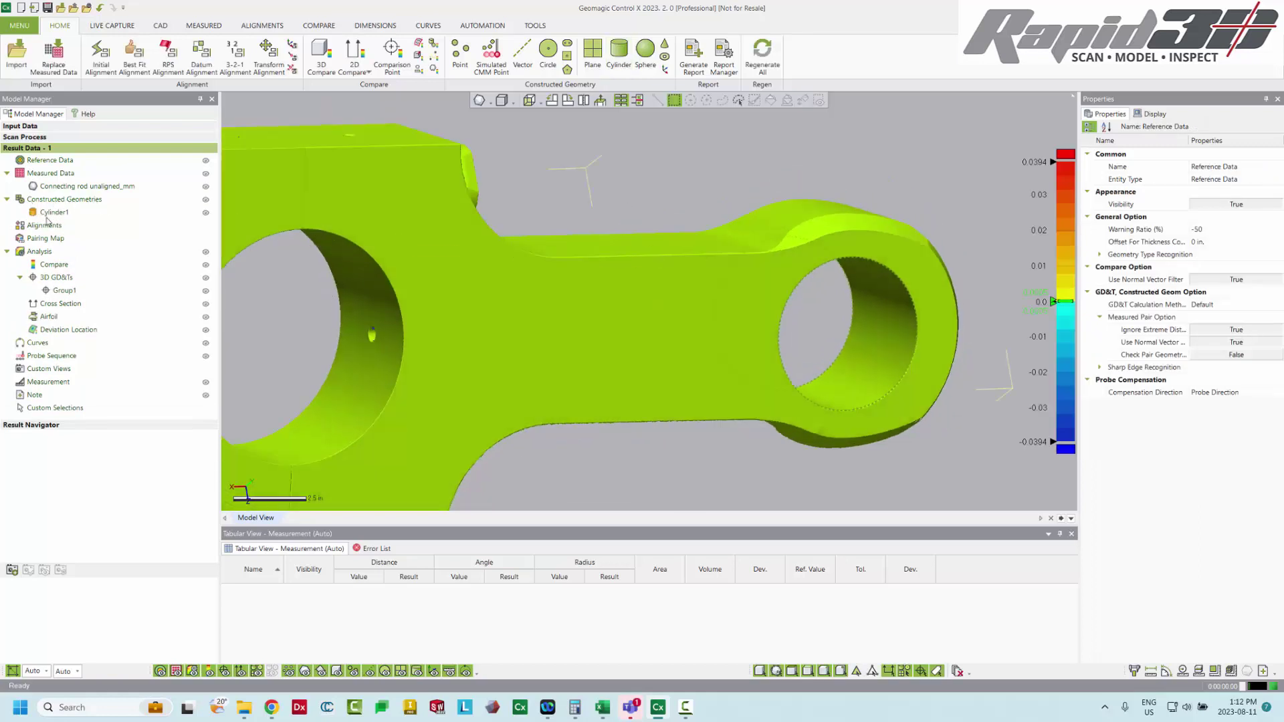
Show the pair points used to fit the small-bore cylinder, then hide them again
{"action": "left_click", "coordinate": [53, 212]}
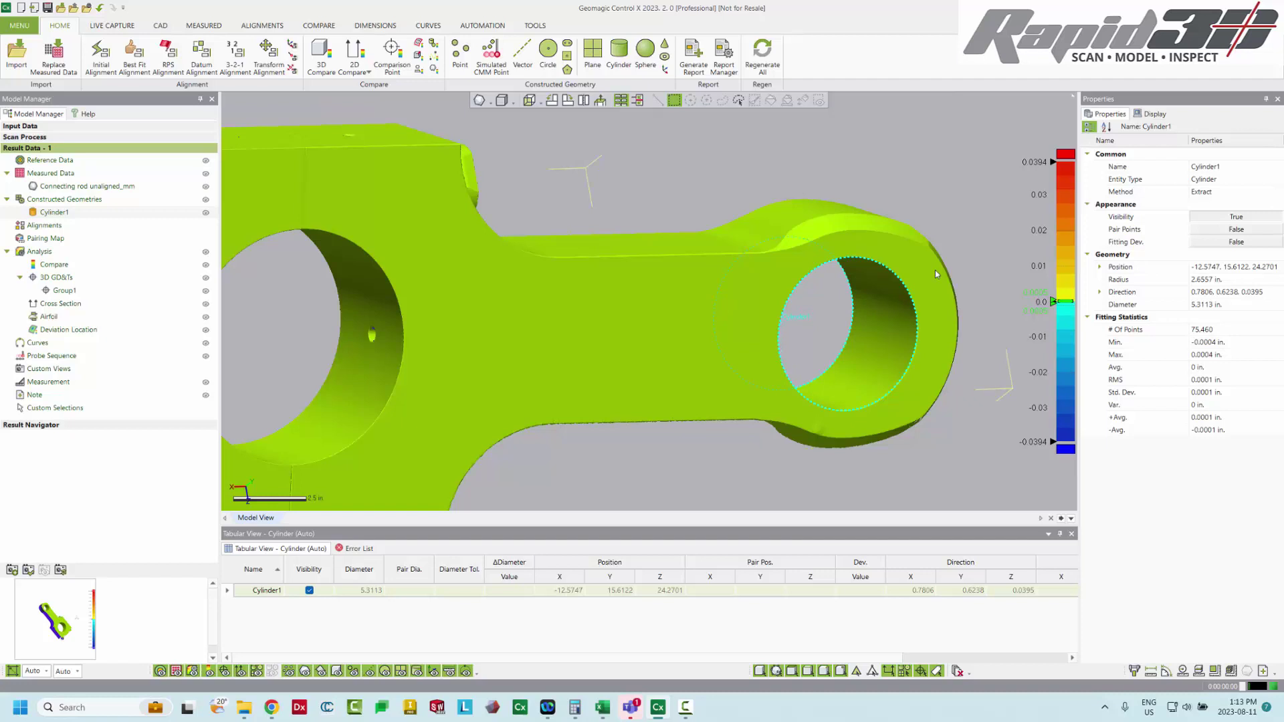
{"action": "left_click", "coordinate": [853, 332]}
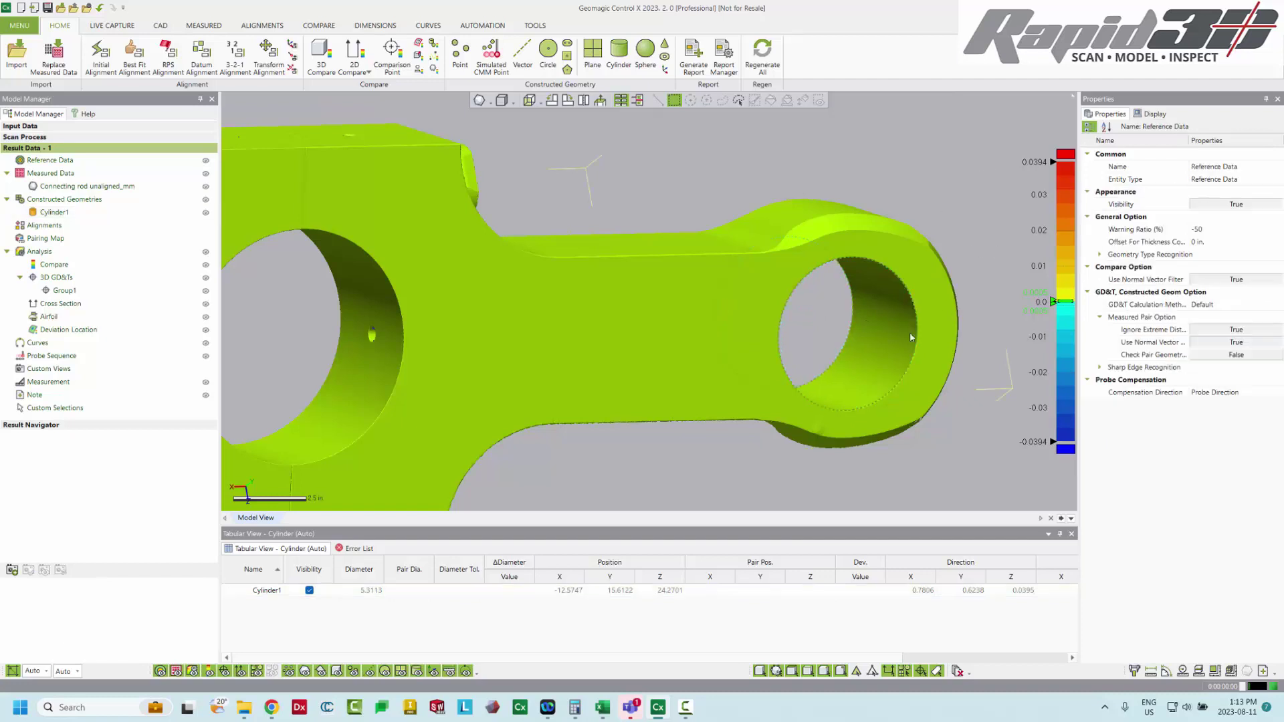
{"action": "left_click", "coordinate": [54, 214]}
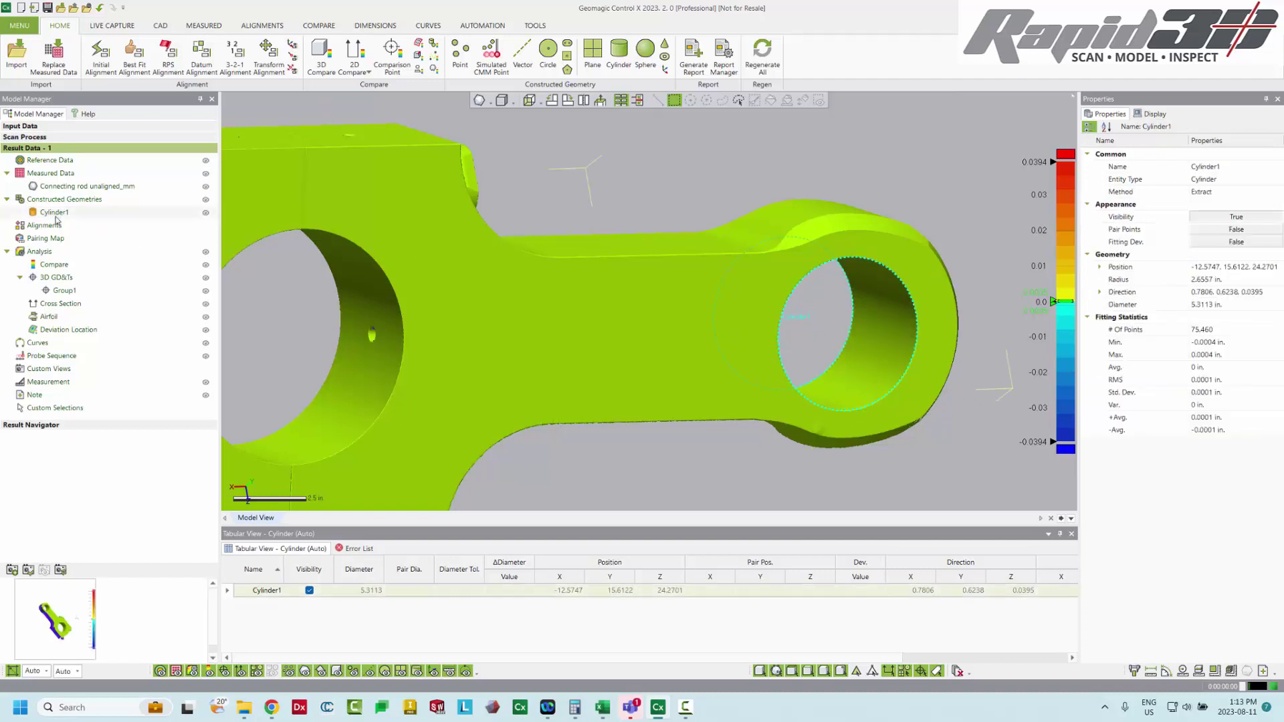
{"action": "left_click", "coordinate": [1236, 230]}
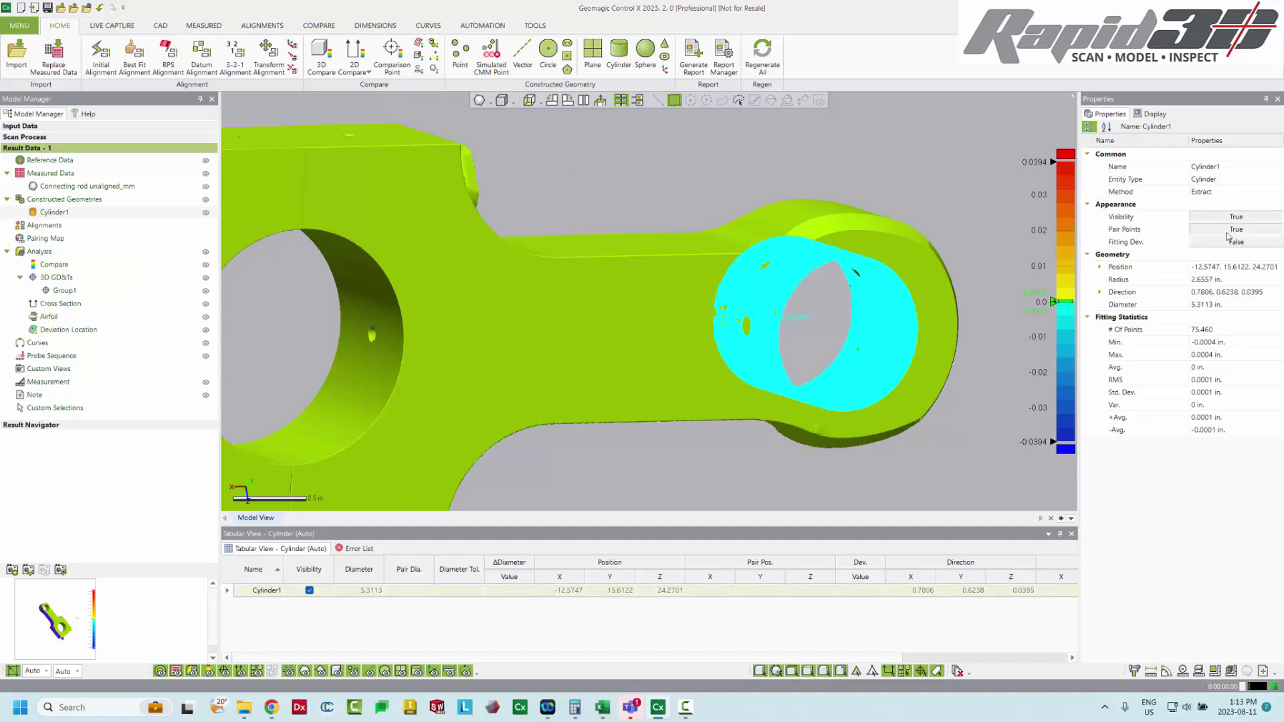
{"action": "left_click", "coordinate": [1213, 234]}
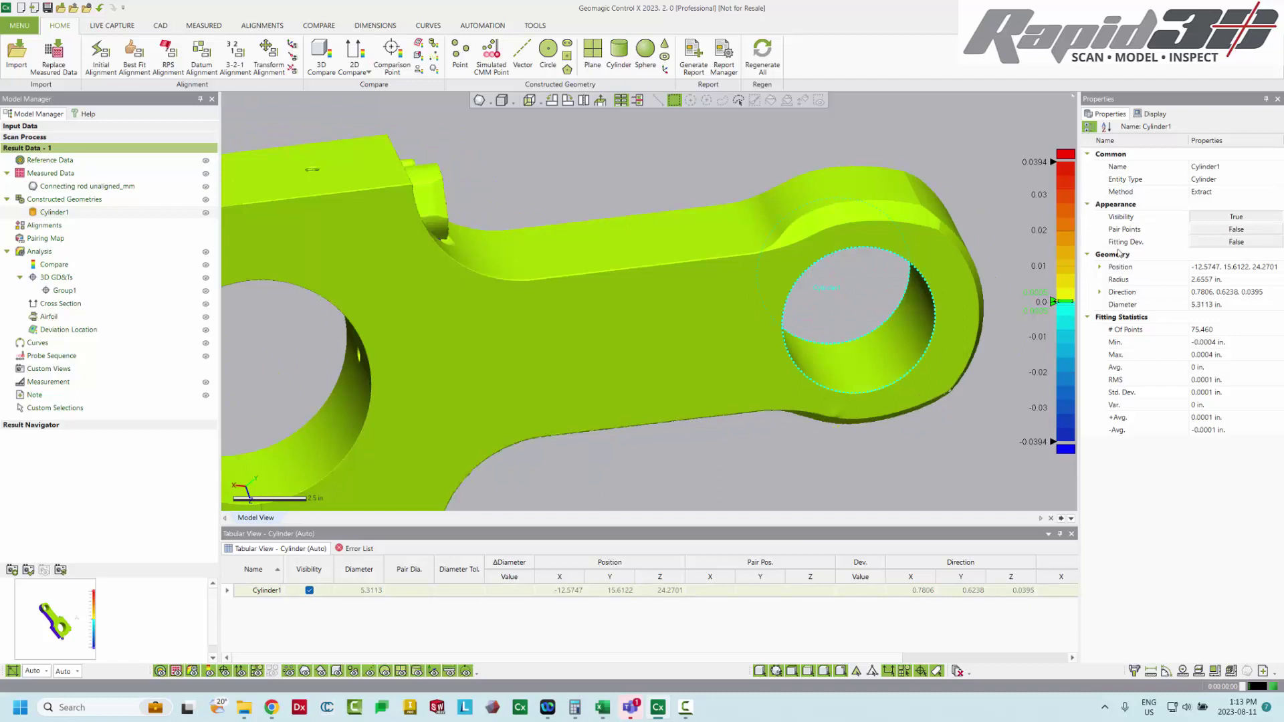
Display the small-bore cylinder's fitting deviation, examine the color map from several angles, and turn it off again
{"action": "left_click", "coordinate": [1229, 244]}
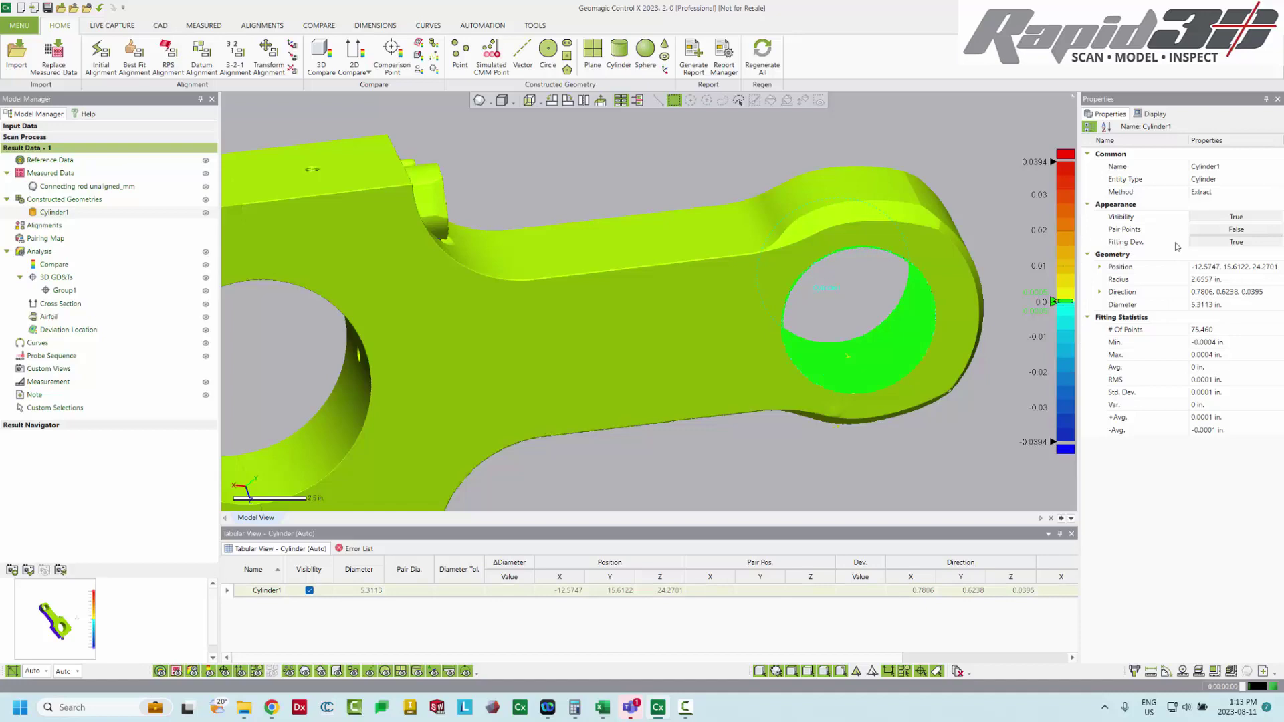
{"action": "right_click_drag", "start_coordinate": [796, 262], "coordinate": [765, 313]}
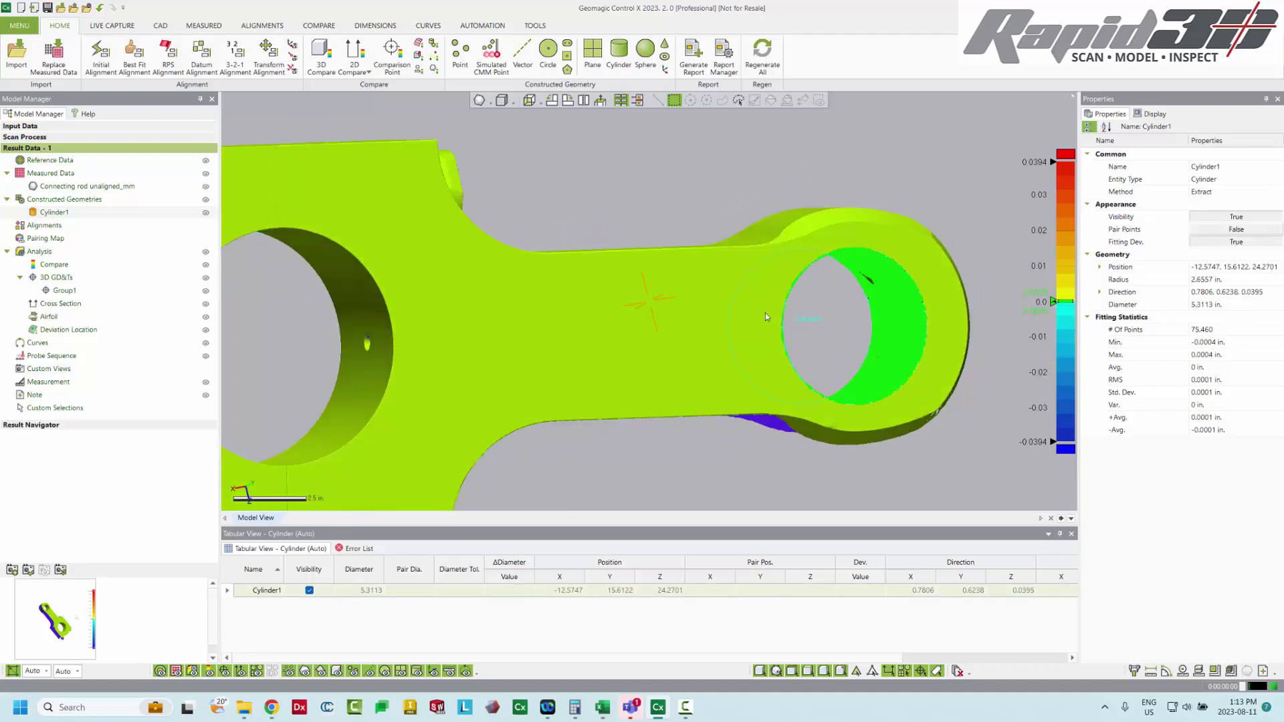
{"action": "scroll", "coordinate": [954, 359], "scroll_direction": "up", "scroll_amount": 4}
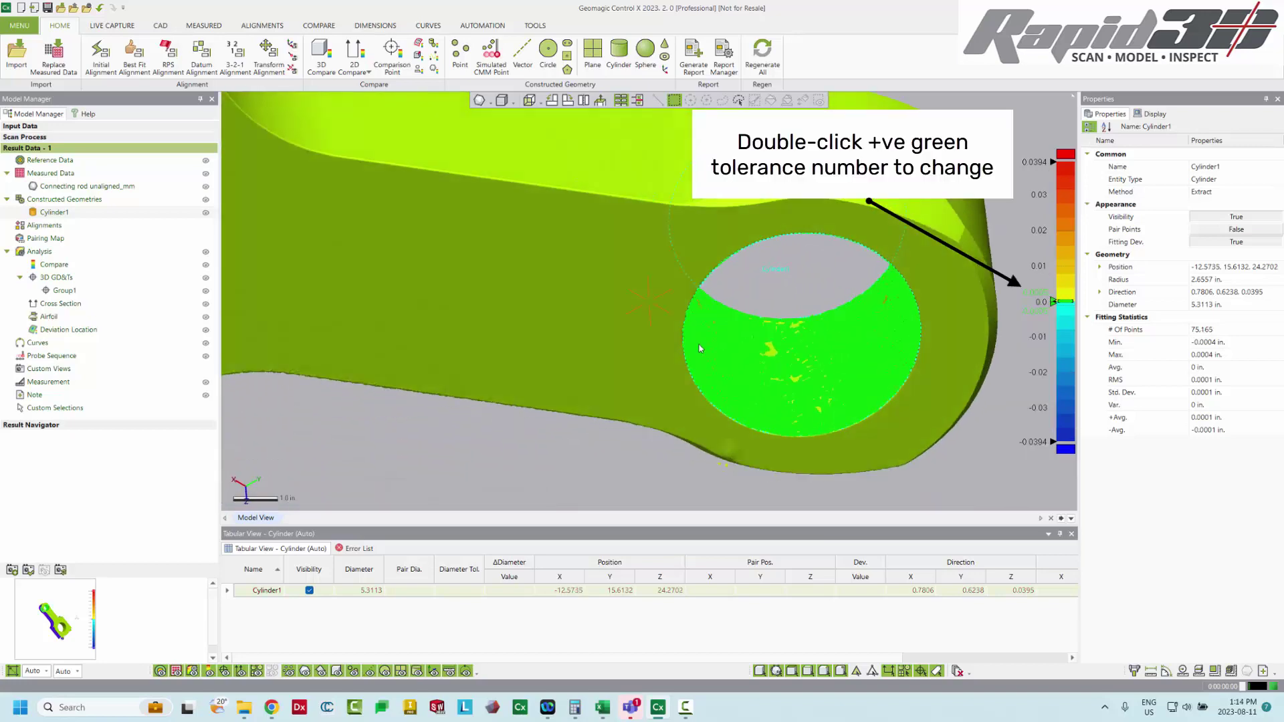
{"action": "right_click_drag", "start_coordinate": [700, 349], "coordinate": [828, 455]}
{"action": "key", "text": "Escape"}
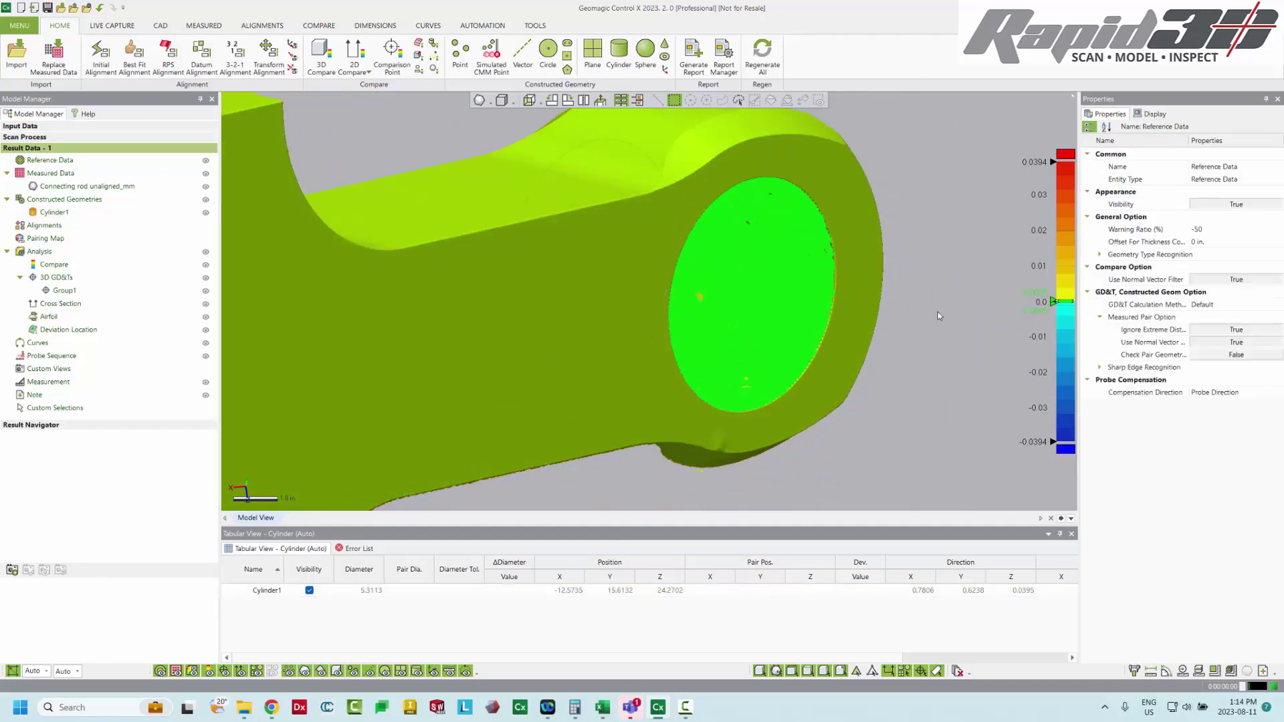
{"action": "right_click_drag", "start_coordinate": [937, 314], "coordinate": [849, 274]}
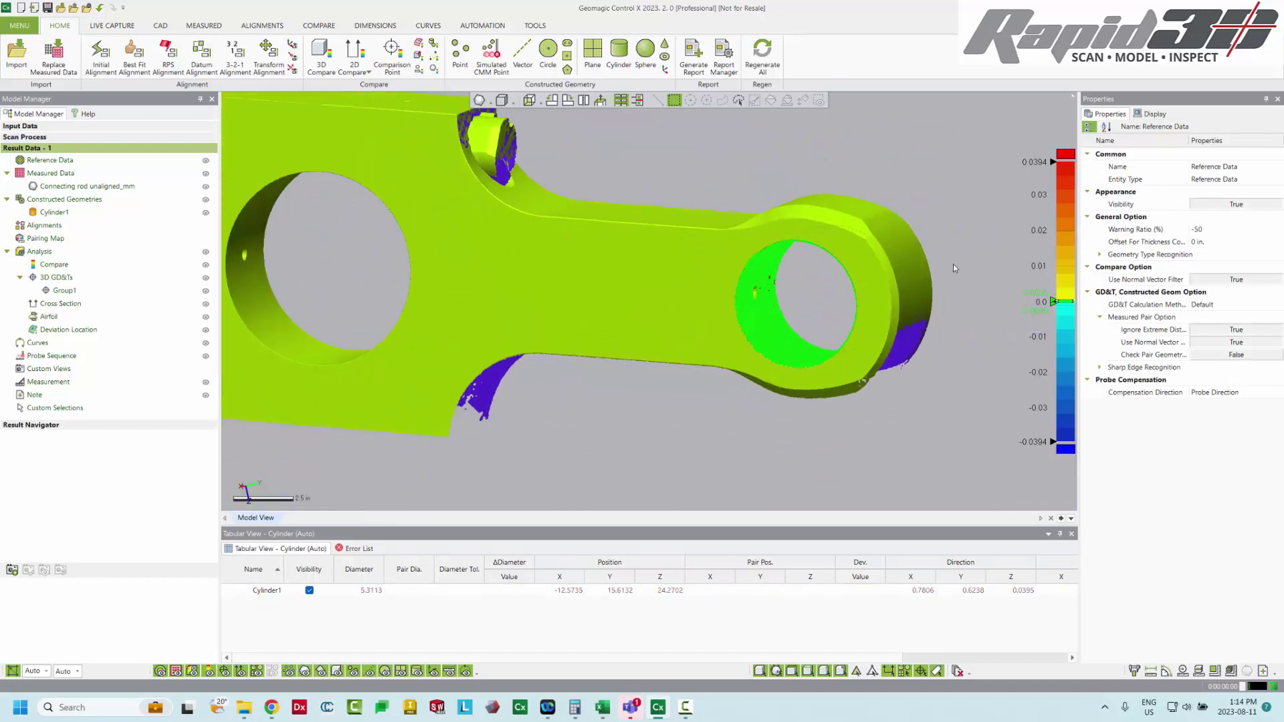
{"action": "left_click", "coordinate": [54, 213]}
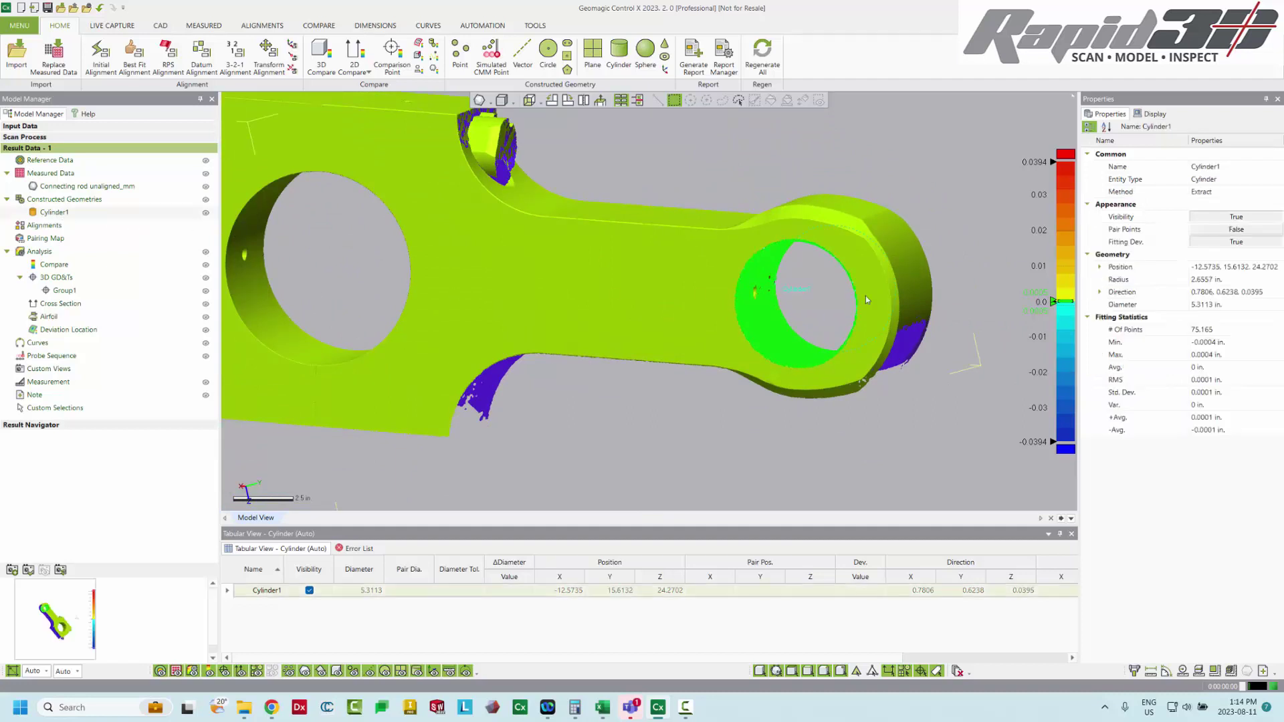
{"action": "left_click", "coordinate": [1234, 242]}
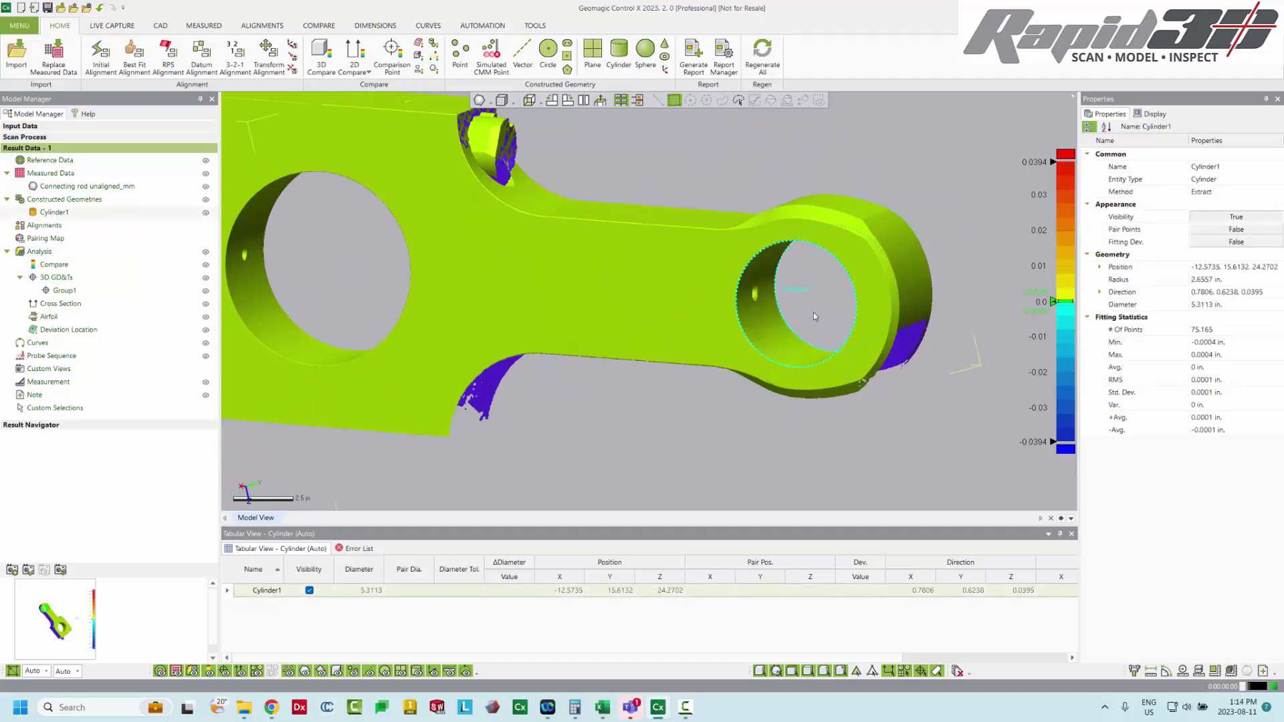
Add a second cylinder from the large-end bore faces, extracted with Best Fit and outlier removal at N * Sigma 3
{"action": "right_click_drag", "start_coordinate": [813, 312], "coordinate": [865, 383]}
{"action": "mouse_move", "coordinate": [592, 345]}
{"action": "right_mouse_down"}
{"action": "mouse_move", "coordinate": [694, 335]}
{"action": "mouse_move", "coordinate": [554, 332]}
{"action": "mouse_move", "coordinate": [648, 350]}
{"action": "mouse_move", "coordinate": [612, 384]}
{"action": "mouse_move", "coordinate": [615, 327]}
{"action": "mouse_move", "coordinate": [710, 260]}
{"action": "mouse_move", "coordinate": [532, 348]}
{"action": "mouse_move", "coordinate": [624, 438]}
{"action": "mouse_move", "coordinate": [643, 315]}
{"action": "mouse_move", "coordinate": [740, 325]}
{"action": "mouse_move", "coordinate": [697, 363]}
{"action": "mouse_move", "coordinate": [581, 262]}
{"action": "right_mouse_up"}
{"action": "scroll", "coordinate": [555, 332], "scroll_direction": "up", "scroll_amount": 3}
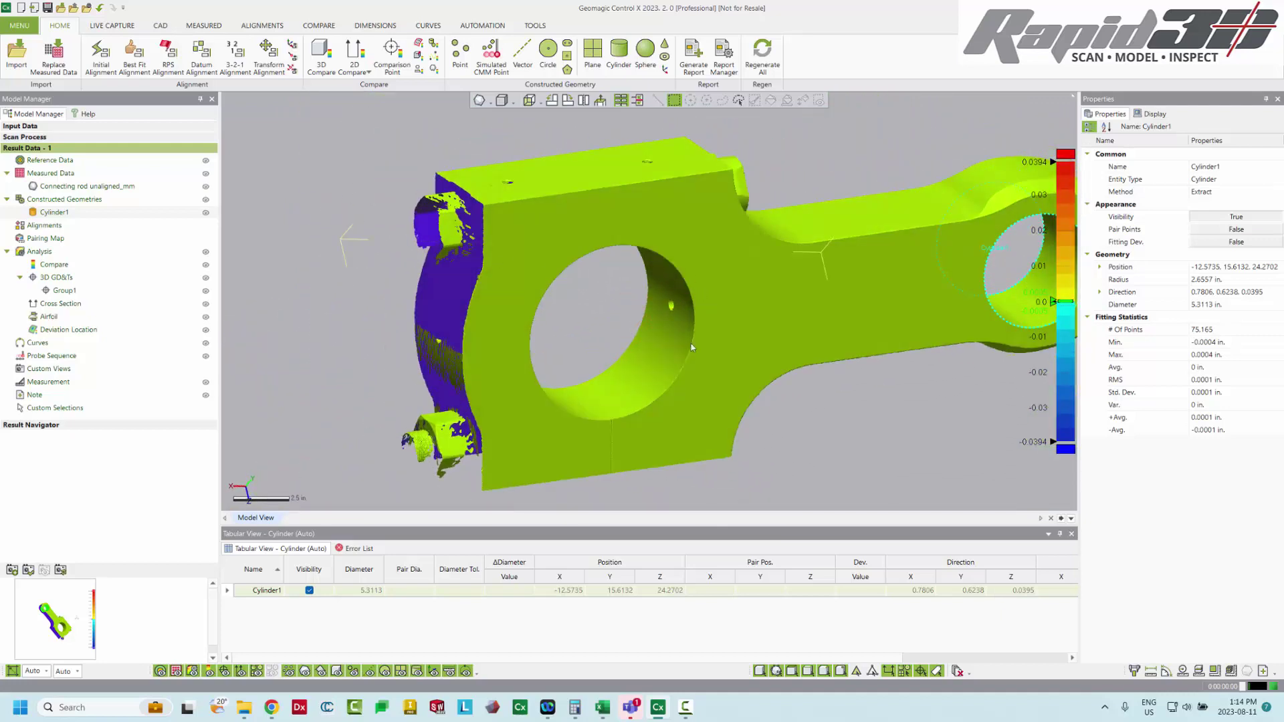
{"action": "left_click", "coordinate": [333, 192]}
{"action": "left_click", "coordinate": [619, 54]}
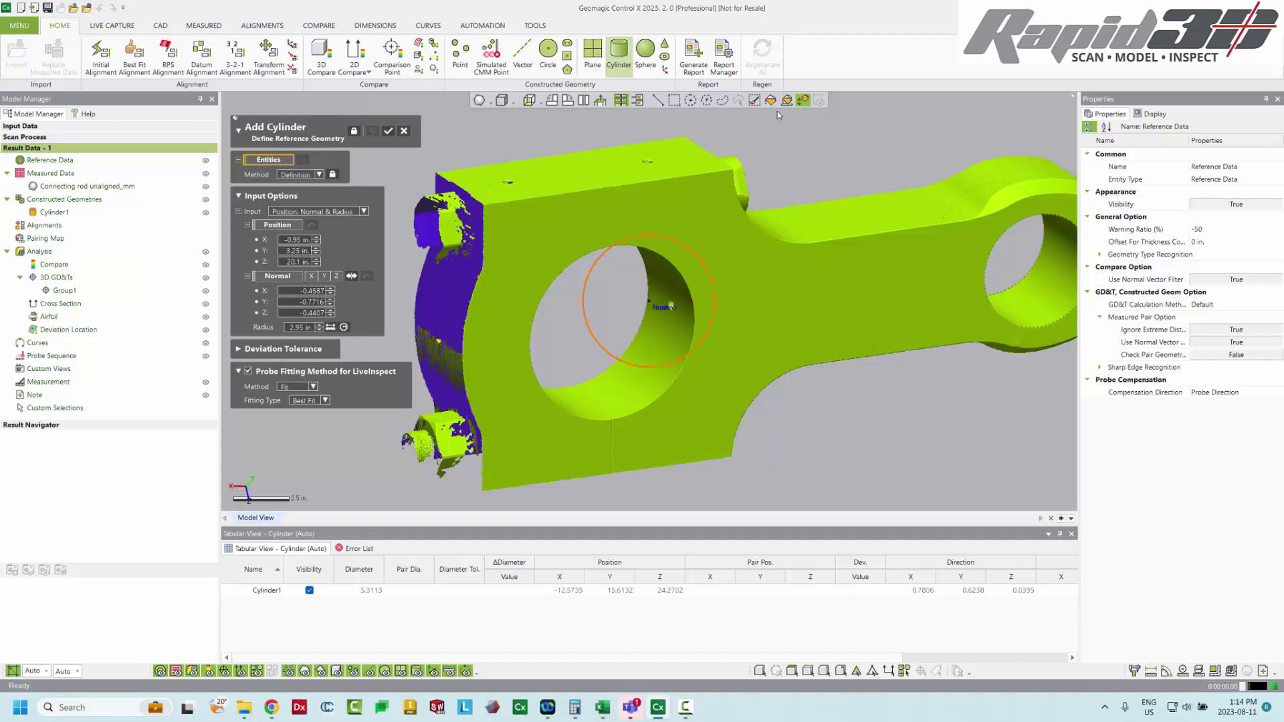
{"action": "left_click", "coordinate": [635, 381]}
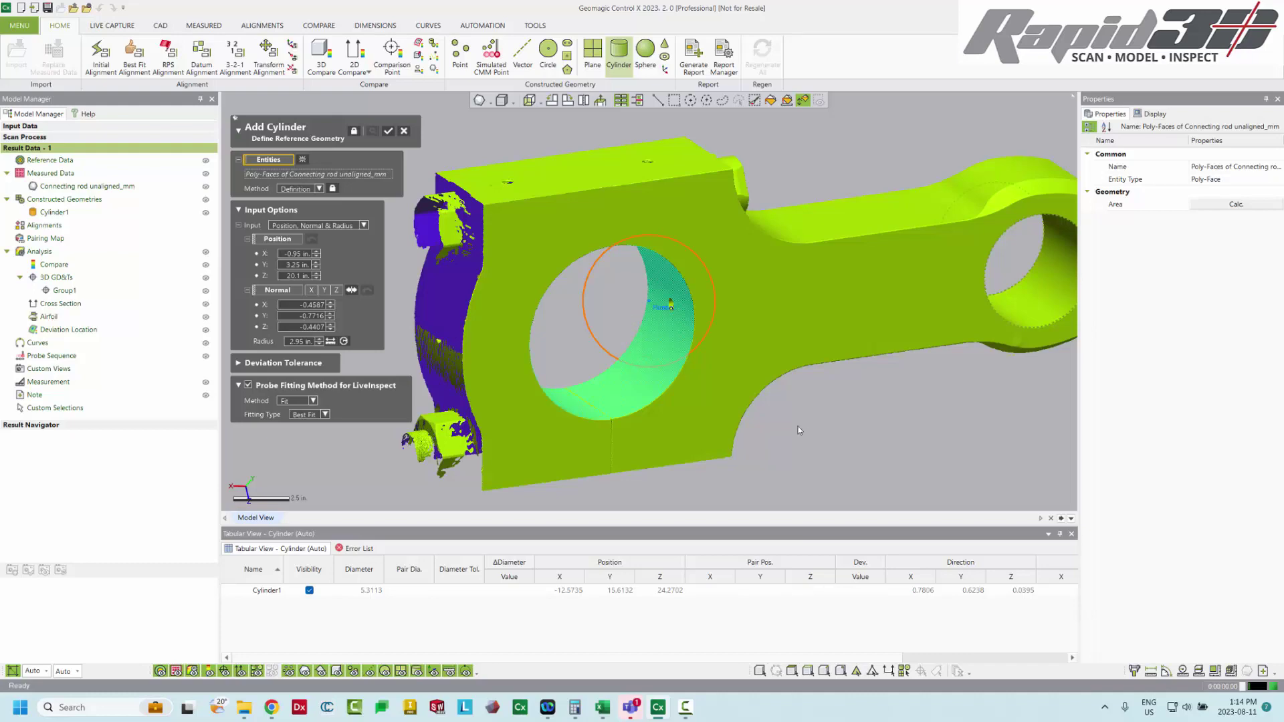
{"action": "key", "text": "Return"}
{"action": "right_click_drag", "start_coordinate": [811, 411], "coordinate": [815, 461]}
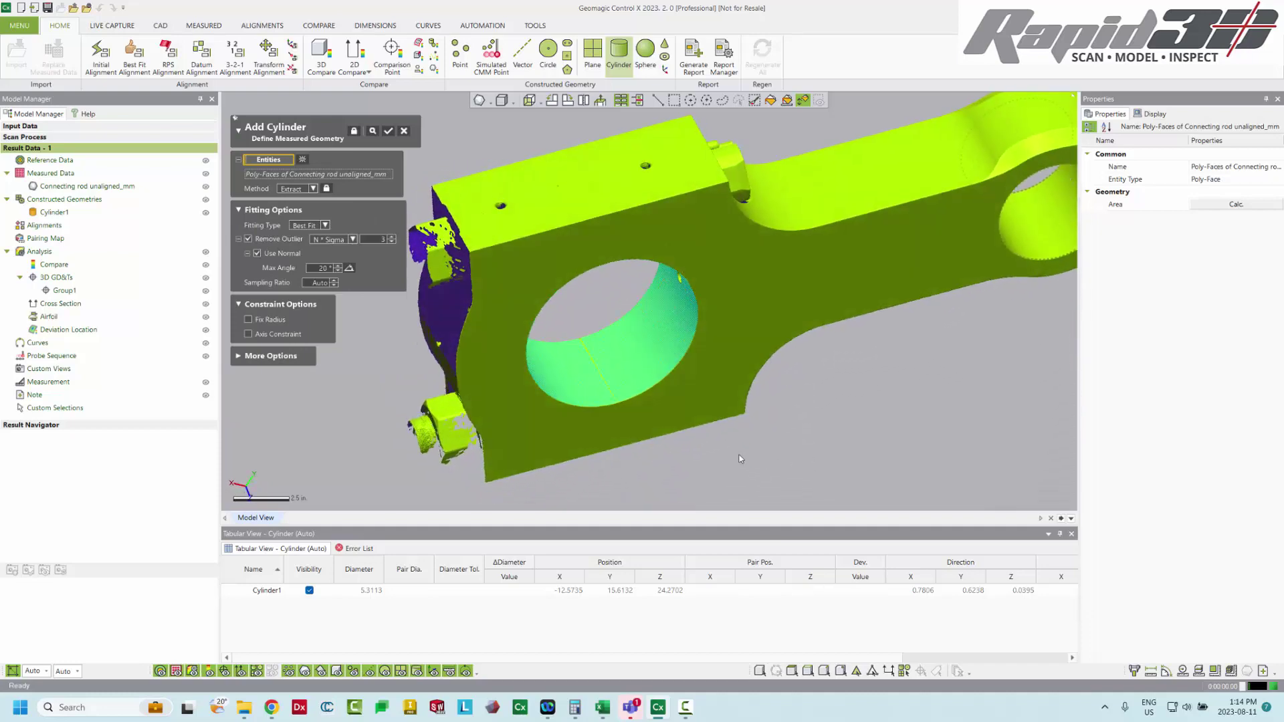
{"action": "right_click_drag", "start_coordinate": [738, 456], "coordinate": [817, 433]}
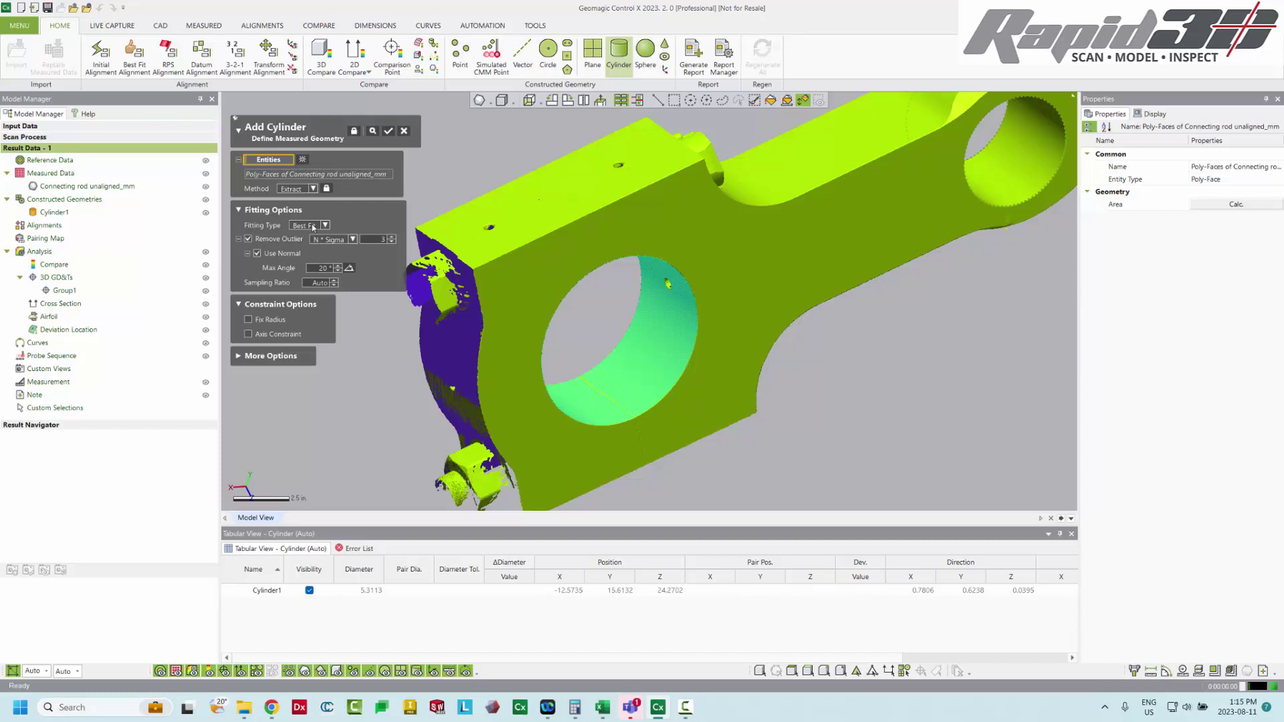
{"action": "left_click", "coordinate": [388, 132]}
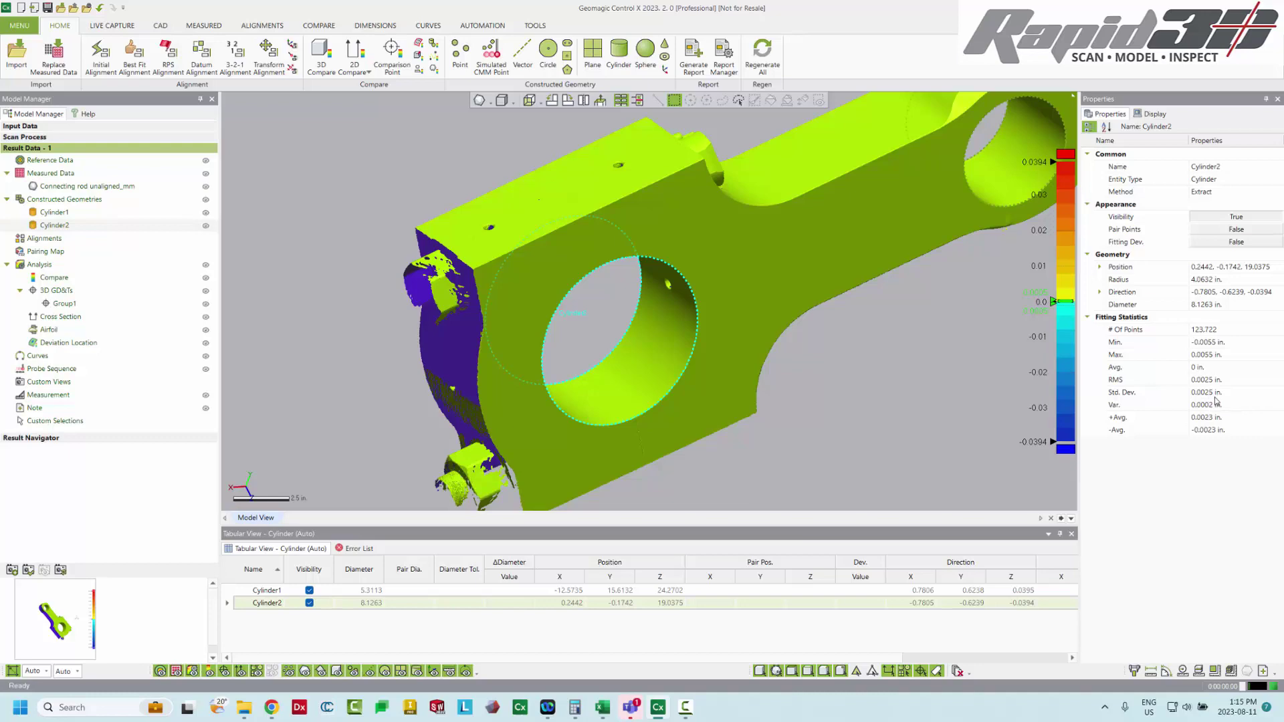
Turn on the fitting deviation display for the large-bore cylinder and examine the color map inside the bore
{"action": "scroll", "coordinate": [836, 387], "scroll_direction": "down", "scroll_amount": 2}
{"action": "mouse_move", "coordinate": [836, 388]}
{"action": "right_mouse_down"}
{"action": "mouse_move", "coordinate": [852, 414]}
{"action": "mouse_move", "coordinate": [703, 359]}
{"action": "mouse_move", "coordinate": [836, 404]}
{"action": "mouse_move", "coordinate": [754, 411]}
{"action": "mouse_move", "coordinate": [756, 398]}
{"action": "right_mouse_up"}
{"action": "left_click", "coordinate": [753, 423]}
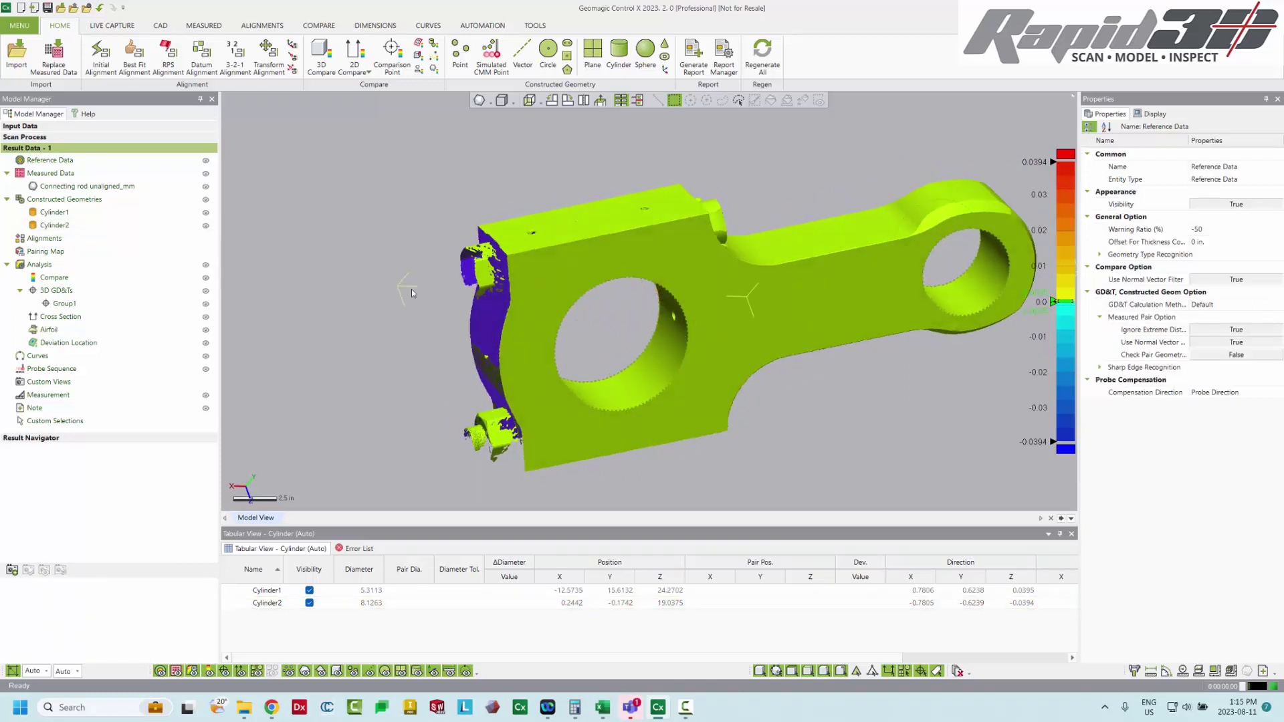
{"action": "left_click", "coordinate": [66, 227]}
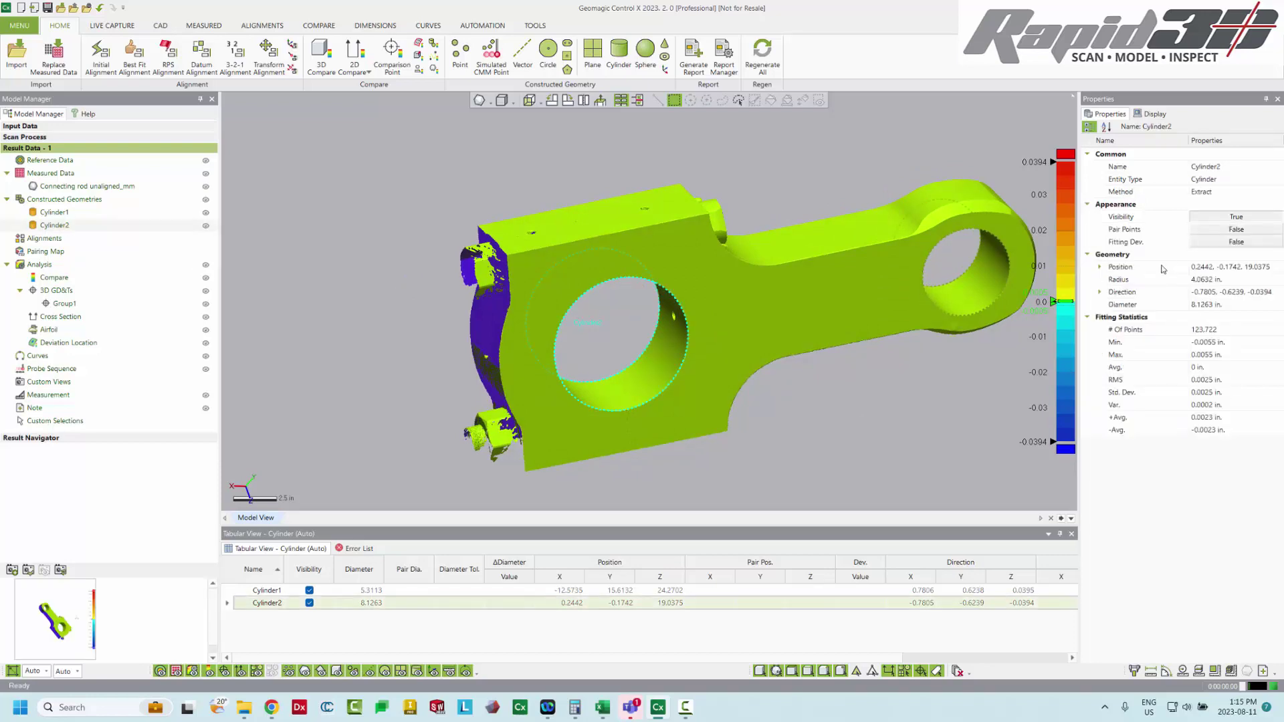
{"action": "left_click", "coordinate": [1235, 242]}
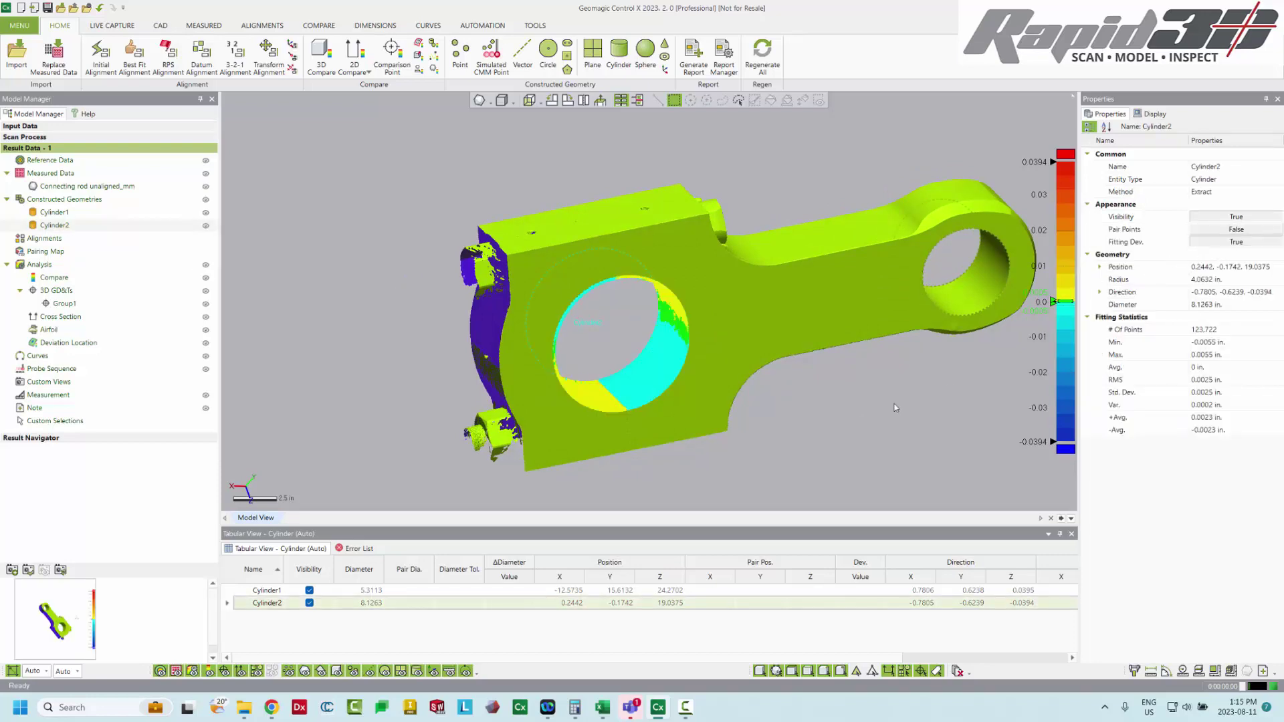
{"action": "scroll", "coordinate": [845, 415], "scroll_direction": "up", "scroll_amount": 2}
{"action": "mouse_move", "coordinate": [845, 418]}
{"action": "right_mouse_down"}
{"action": "mouse_move", "coordinate": [845, 231]}
{"action": "mouse_move", "coordinate": [829, 214]}
{"action": "mouse_move", "coordinate": [801, 304]}
{"action": "mouse_move", "coordinate": [685, 307]}
{"action": "mouse_move", "coordinate": [653, 328]}
{"action": "mouse_move", "coordinate": [775, 347]}
{"action": "right_mouse_up"}
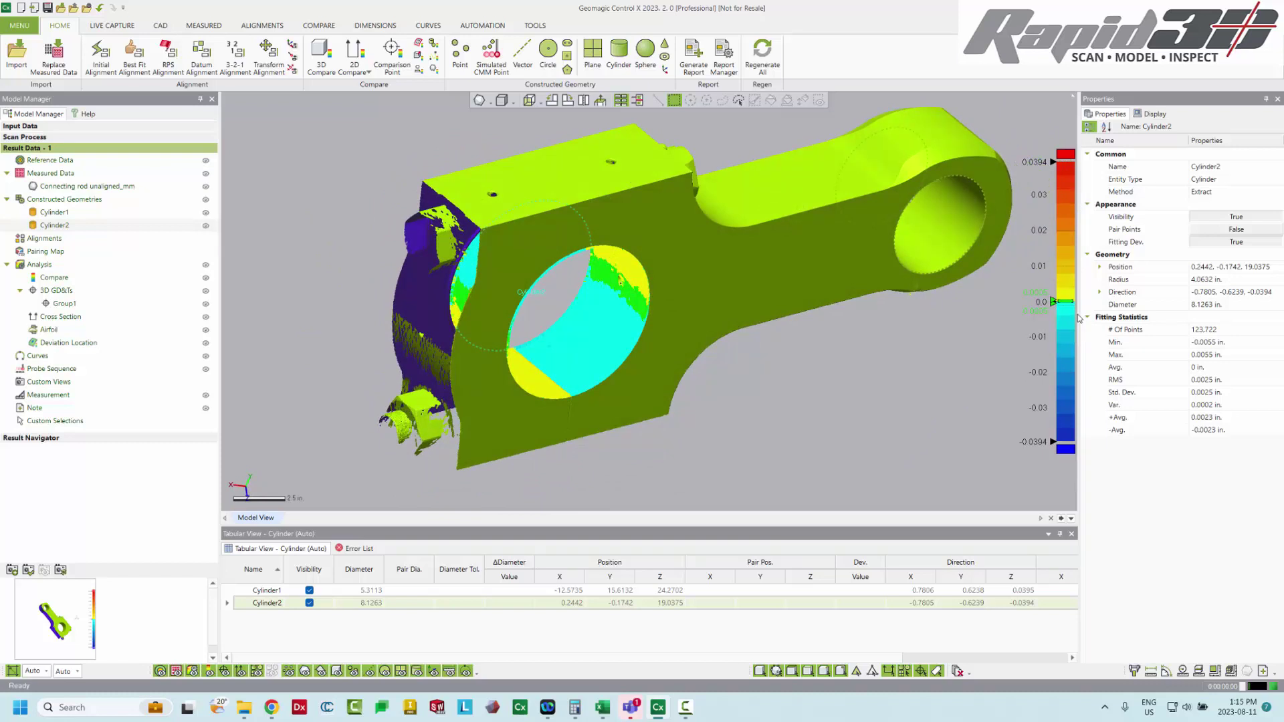
{"action": "right_click_drag", "start_coordinate": [696, 382], "coordinate": [825, 383]}
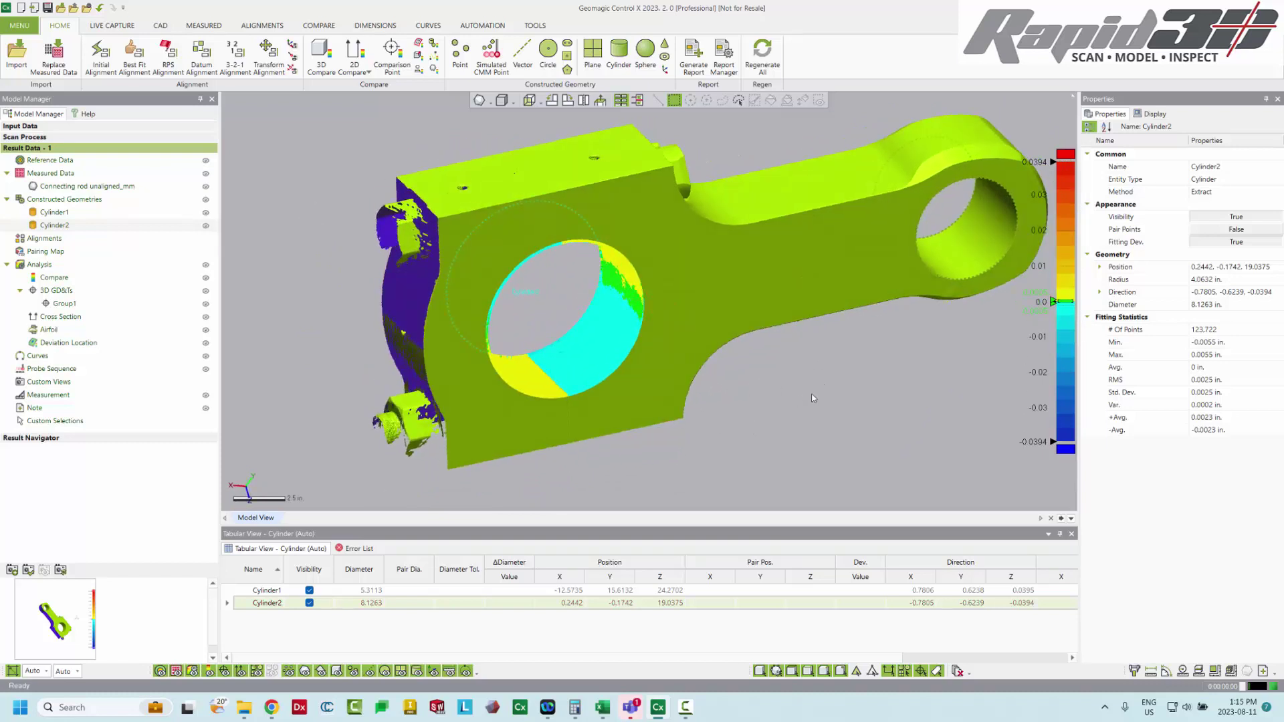
Examine the large-bore cylinder's deviation color map from both sides of the rod, and turn the display off
{"action": "mouse_move", "coordinate": [993, 353]}
{"action": "right_mouse_down"}
{"action": "mouse_move", "coordinate": [849, 332]}
{"action": "mouse_move", "coordinate": [760, 336]}
{"action": "right_mouse_up"}
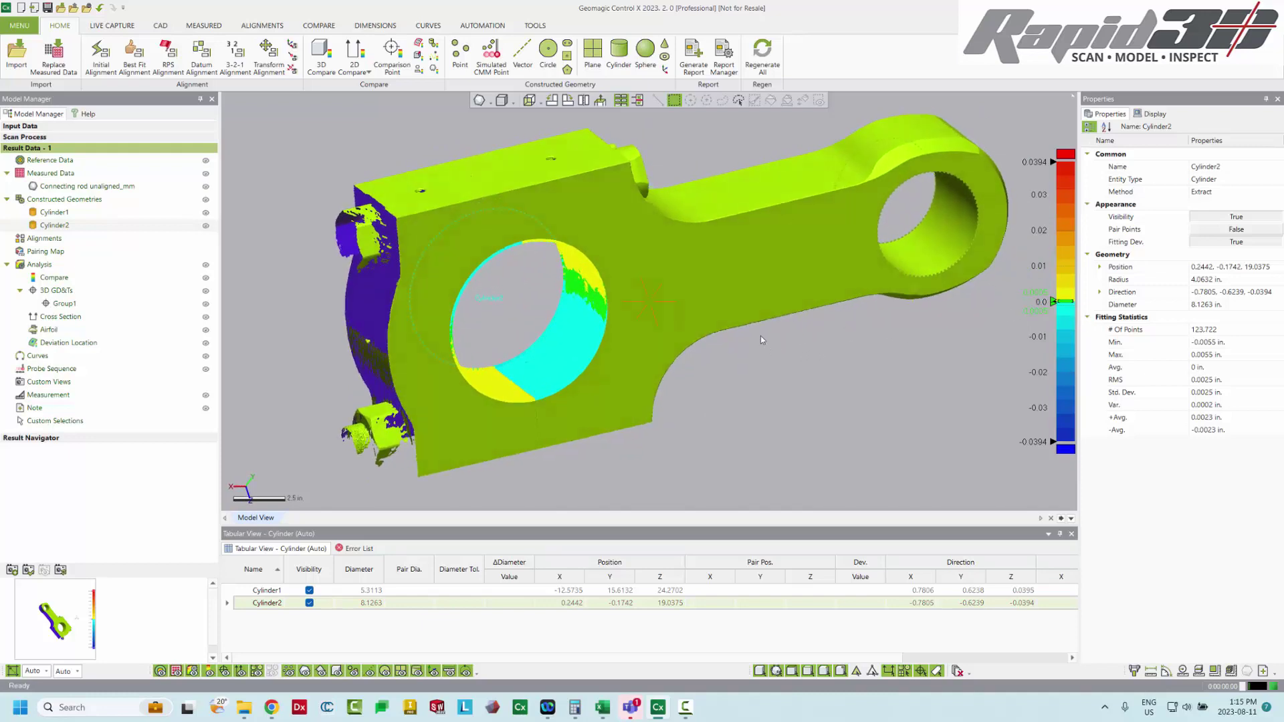
{"action": "right_click_drag", "start_coordinate": [750, 400], "coordinate": [525, 219]}
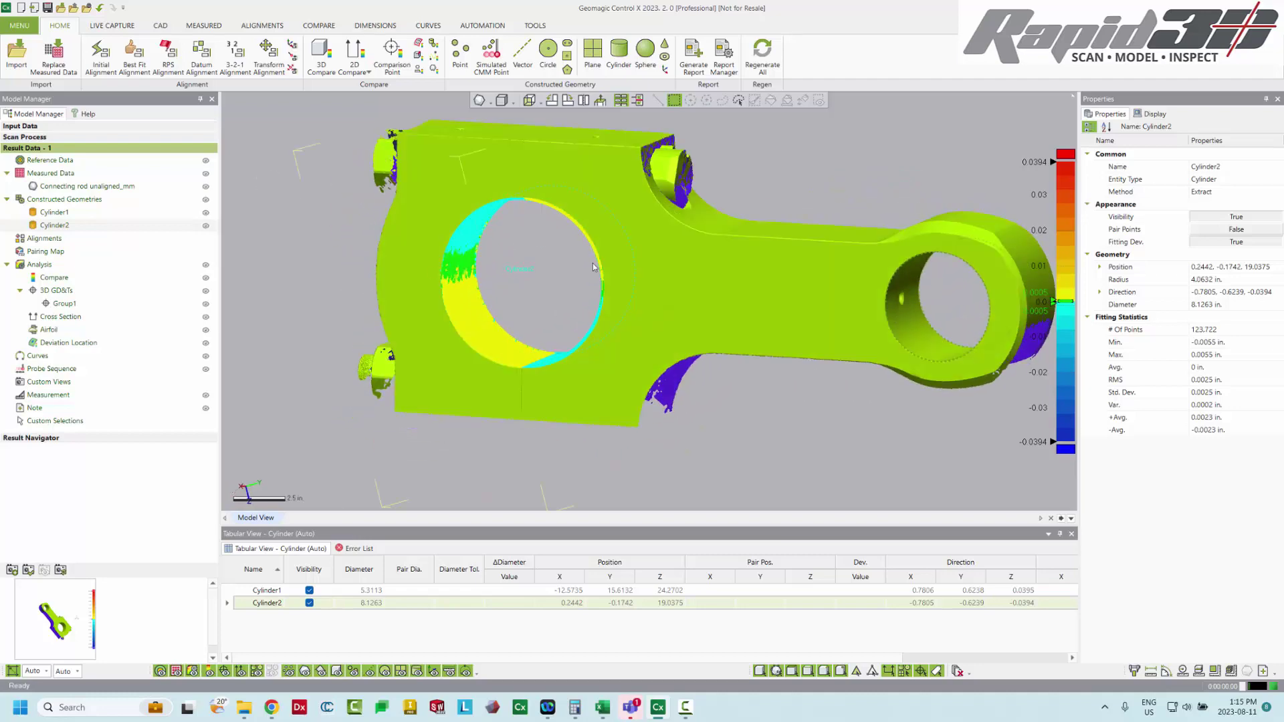
{"action": "right_click_drag", "start_coordinate": [426, 279], "coordinate": [373, 244]}
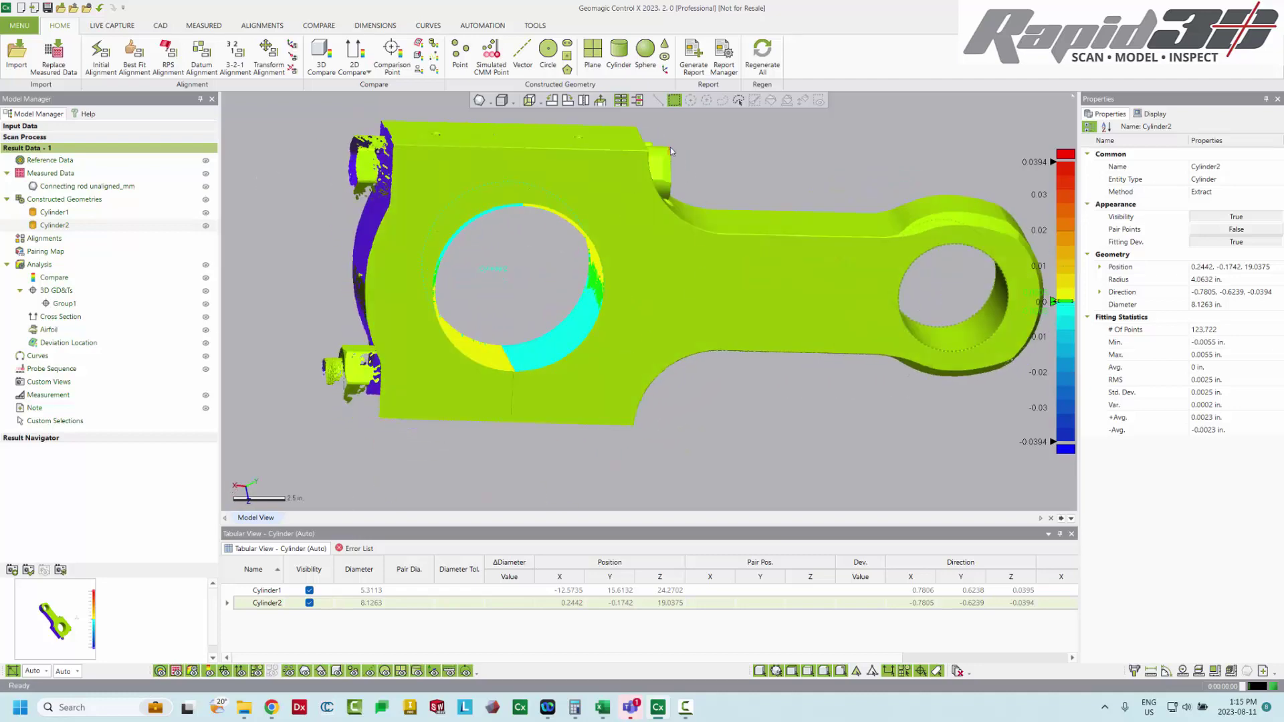
{"action": "right_click_drag", "start_coordinate": [623, 267], "coordinate": [604, 318]}
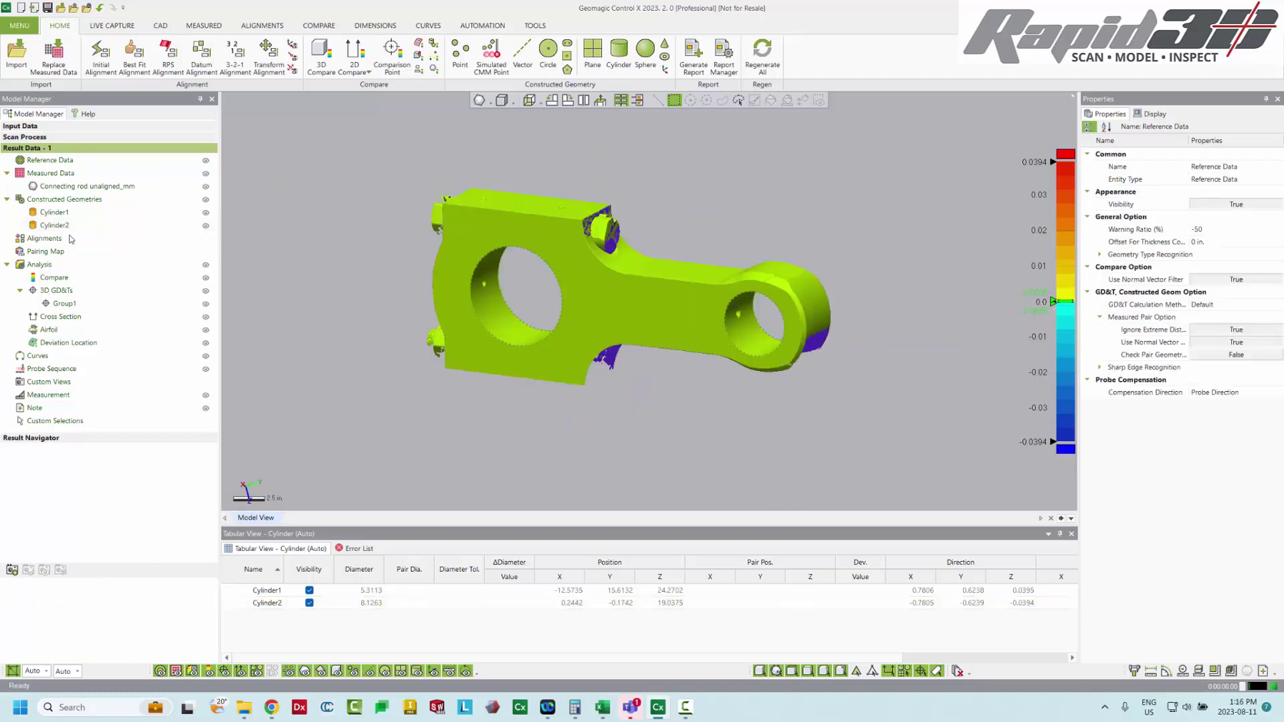
Delete the large-bore cylinder, Cylinder2
{"action": "left_click", "coordinate": [59, 226]}
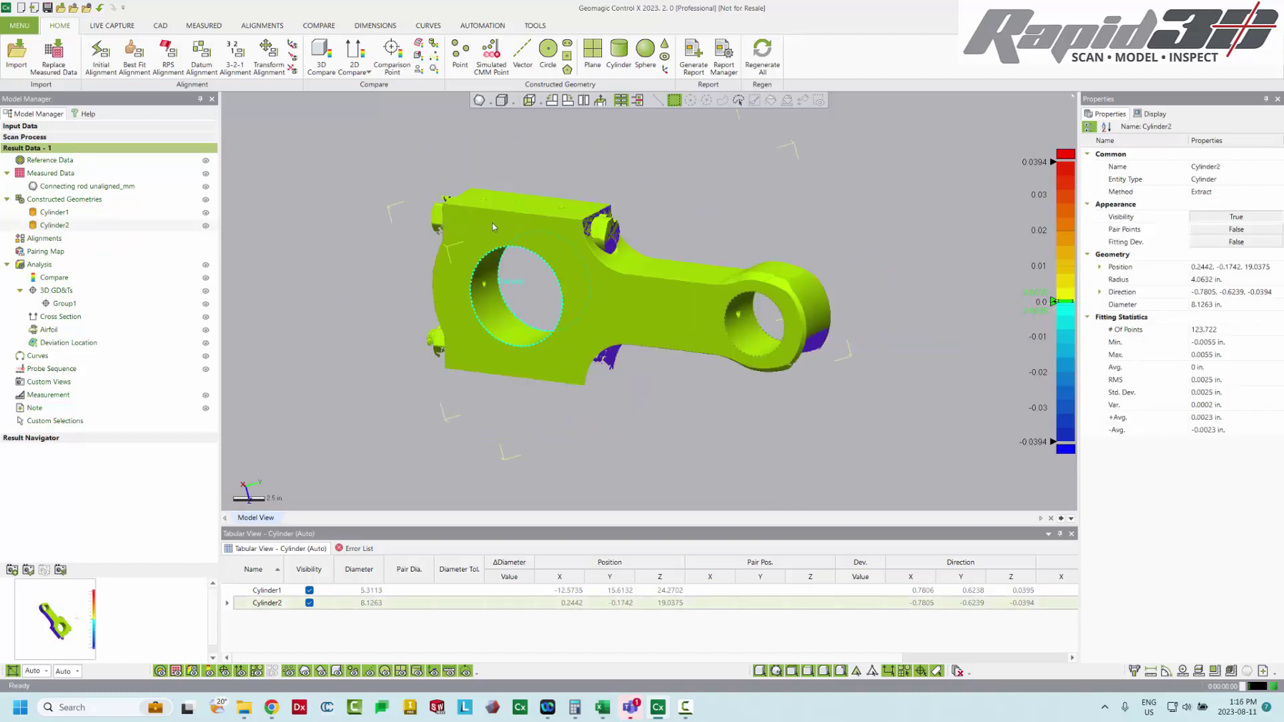
{"action": "key", "text": "Delete"}
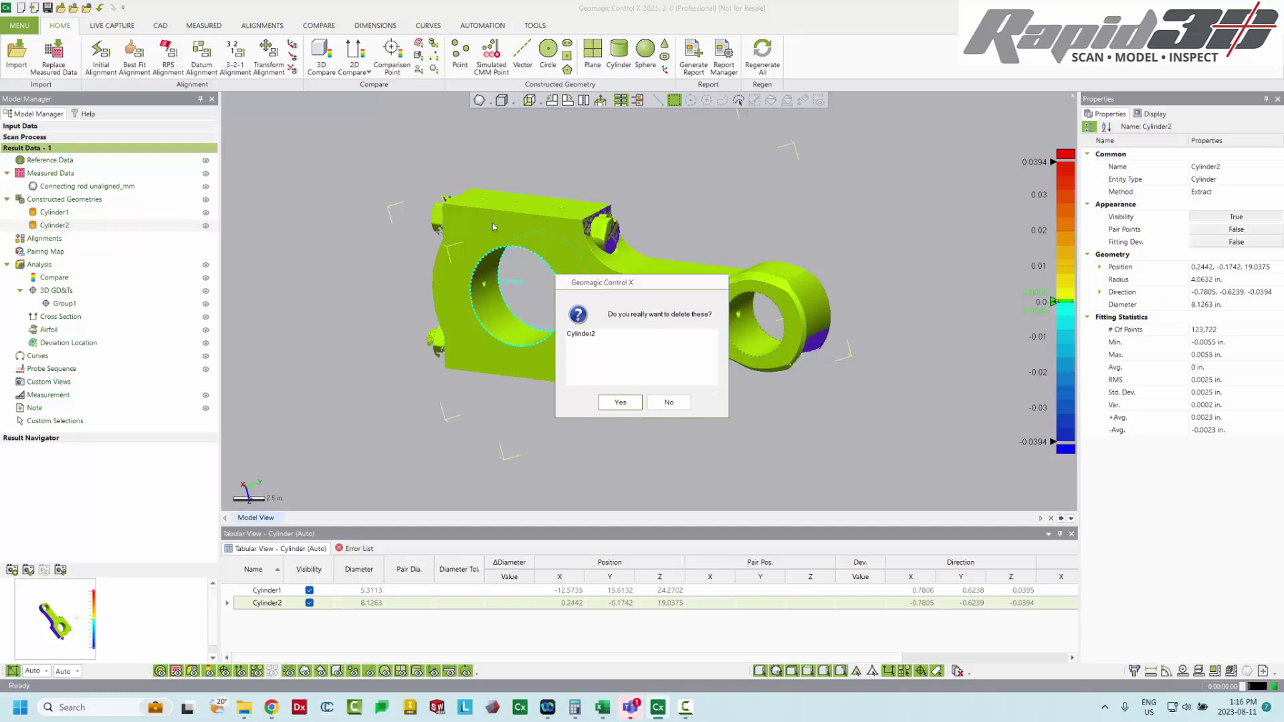
{"action": "left_click", "coordinate": [631, 402]}
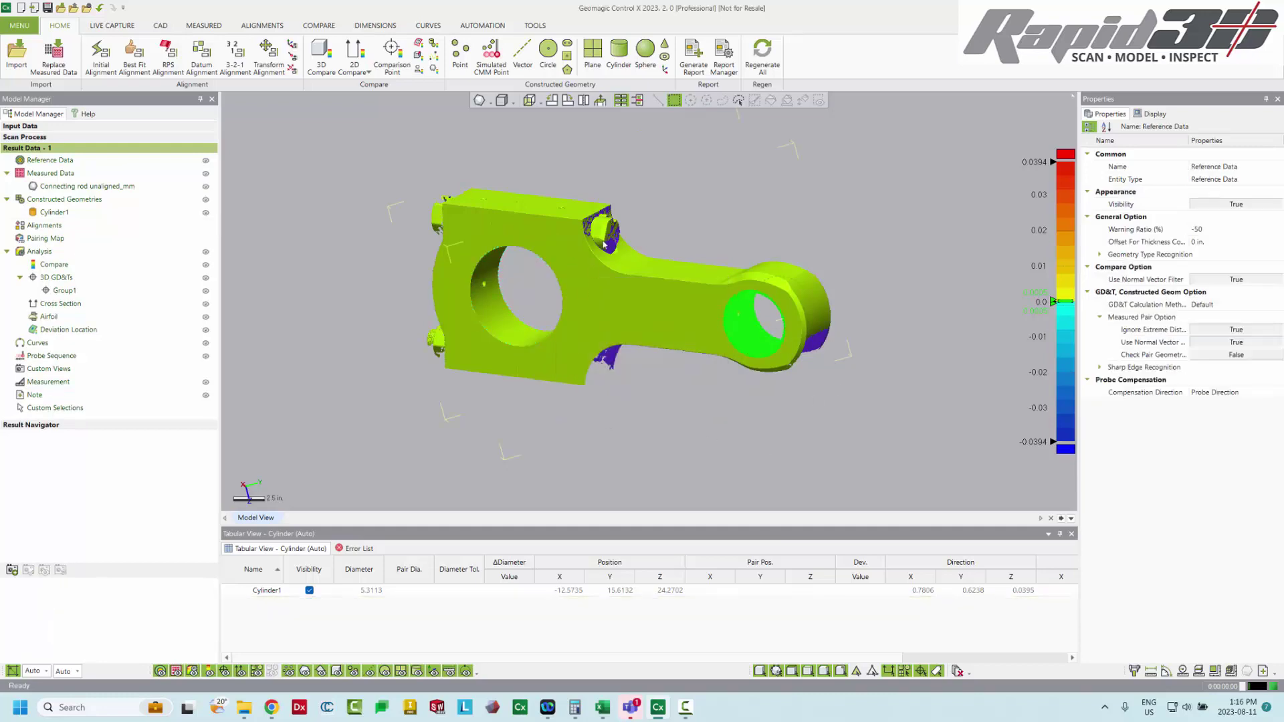
Add a cylinder extracted from only the shank-side face of the large bore, using Best Fit and outlier removal at N * Sigma 3
{"action": "left_click", "coordinate": [613, 62]}
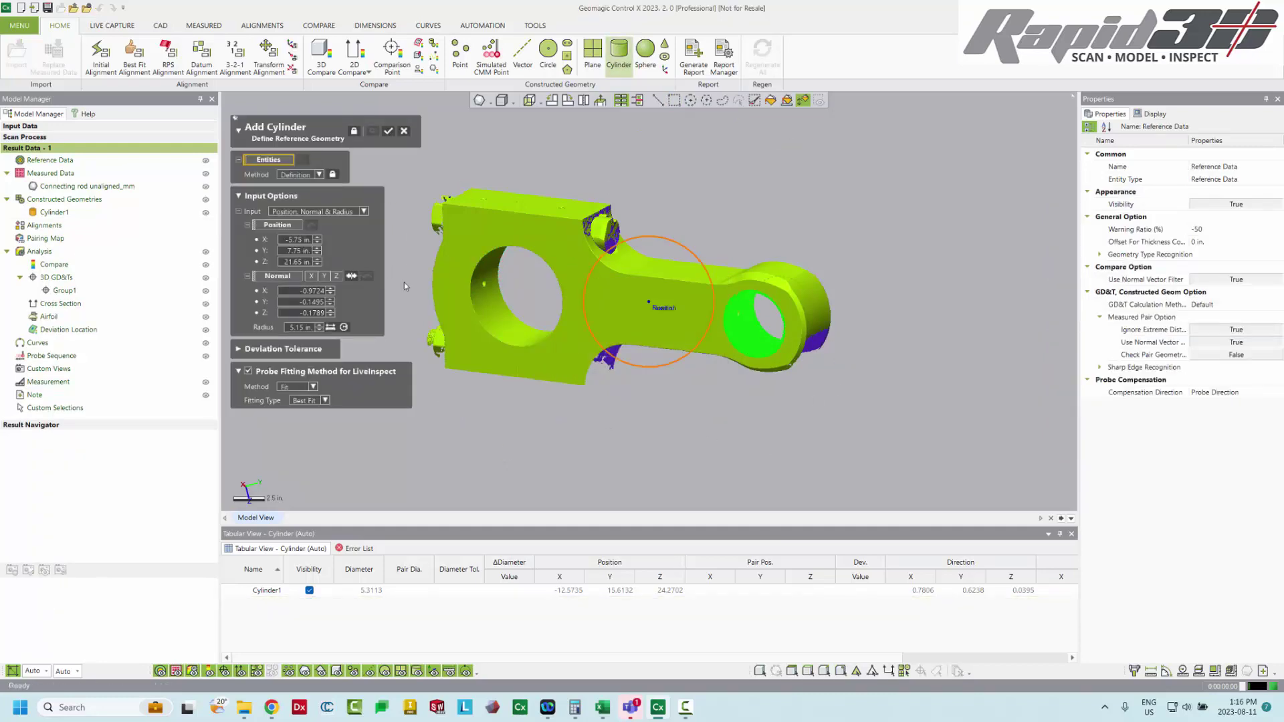
{"action": "right_click_drag", "start_coordinate": [771, 331], "coordinate": [508, 333]}
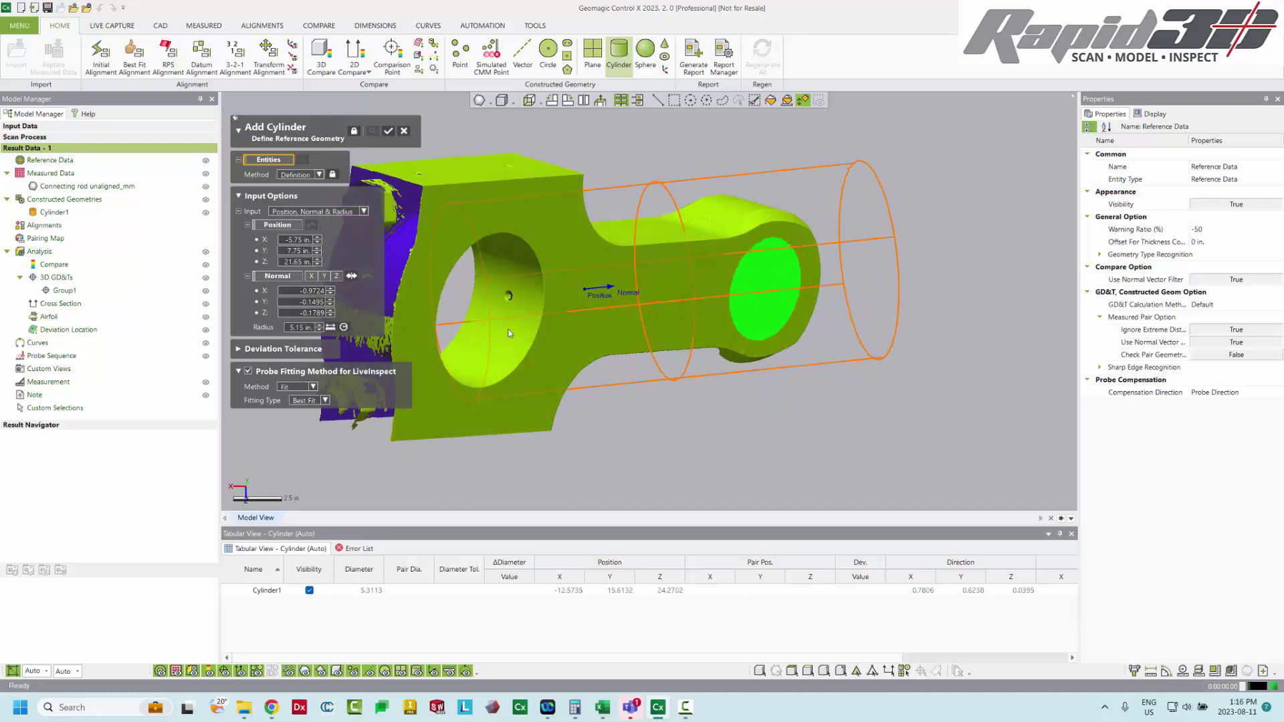
{"action": "left_click", "coordinate": [508, 332]}
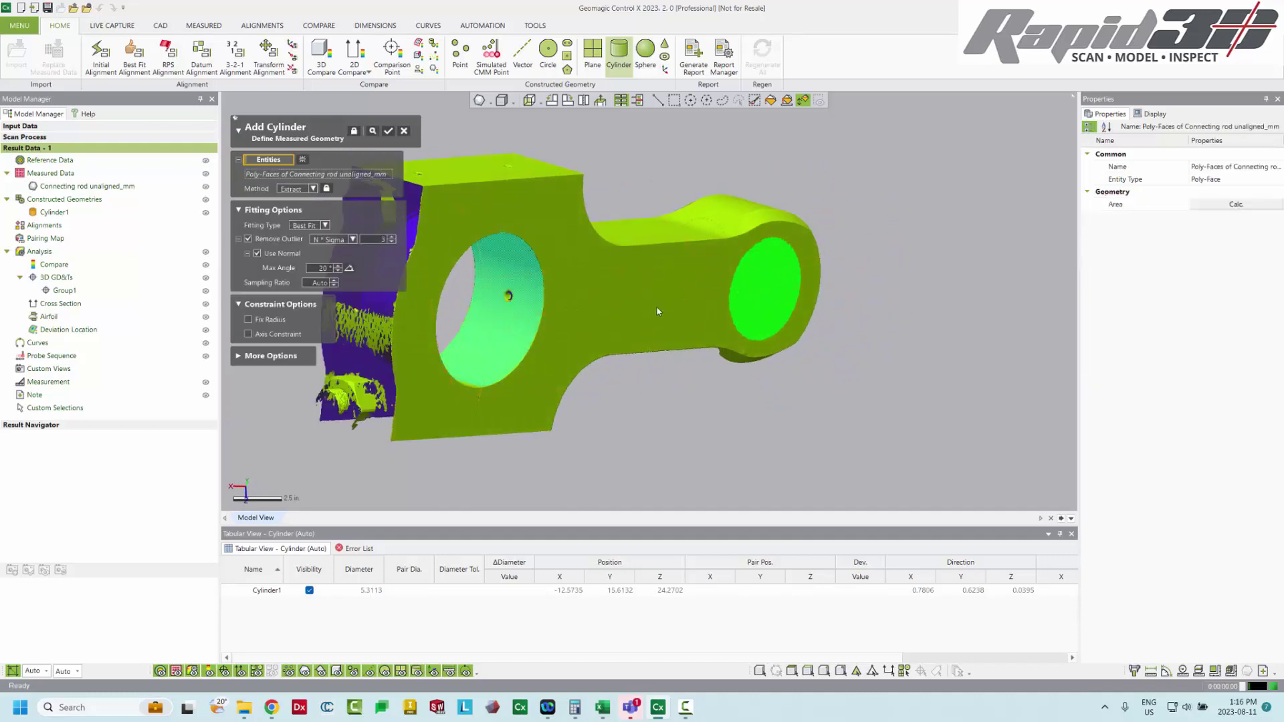
{"action": "right_click_drag", "start_coordinate": [658, 311], "coordinate": [553, 314]}
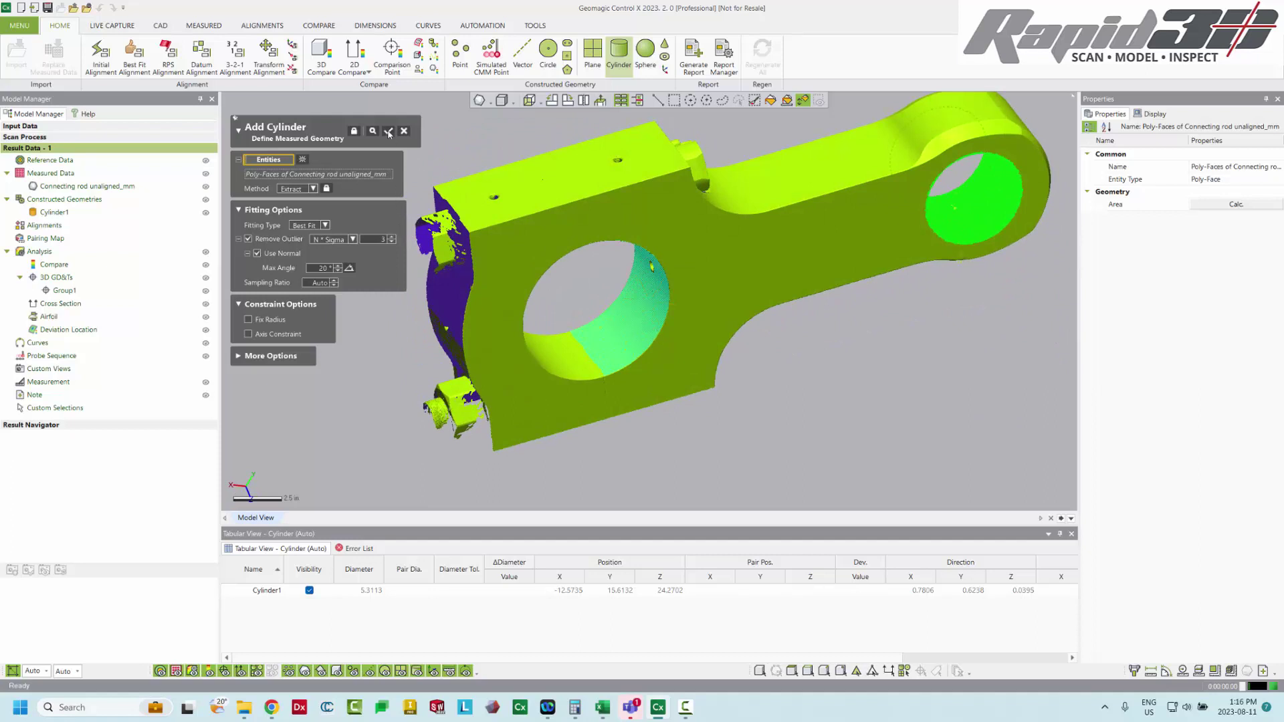
{"action": "left_click", "coordinate": [388, 131]}
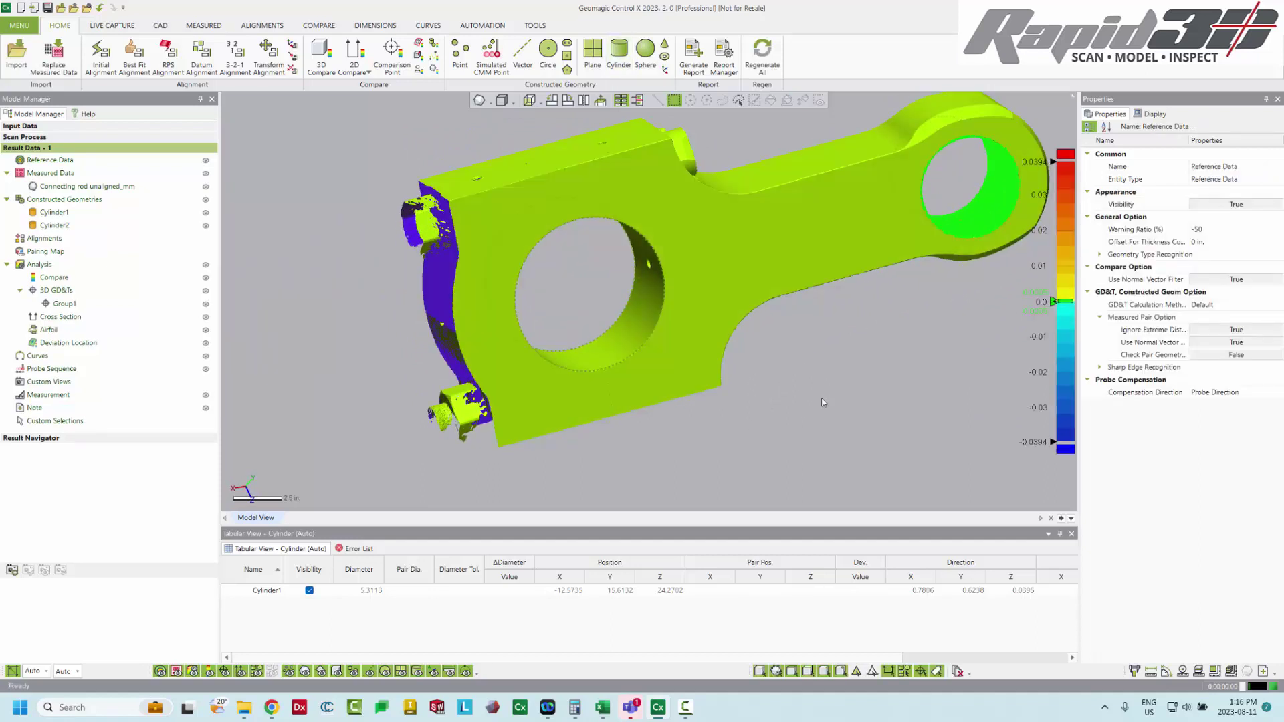
Review the new large-bore cylinder's fitting statistics, display its fitting deviation to examine the color map, and turn it off again
{"action": "left_click", "coordinate": [61, 228]}
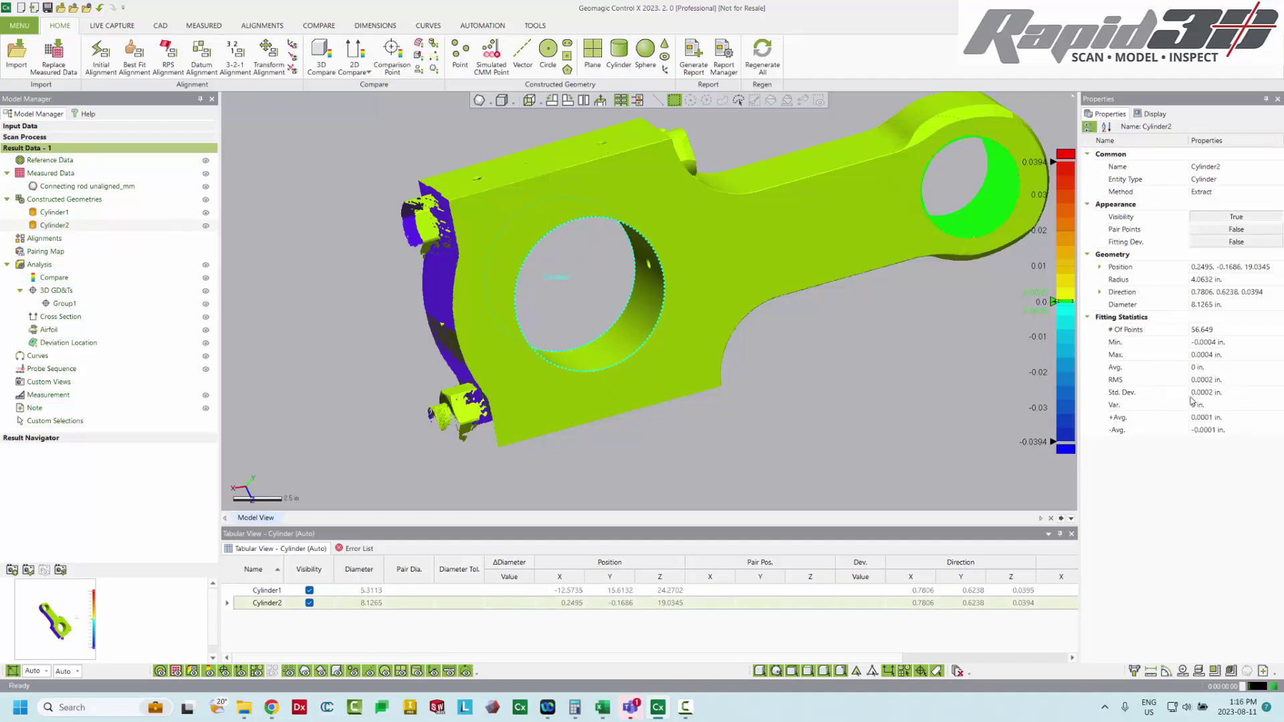
{"action": "right_click_drag", "start_coordinate": [994, 369], "coordinate": [913, 412]}
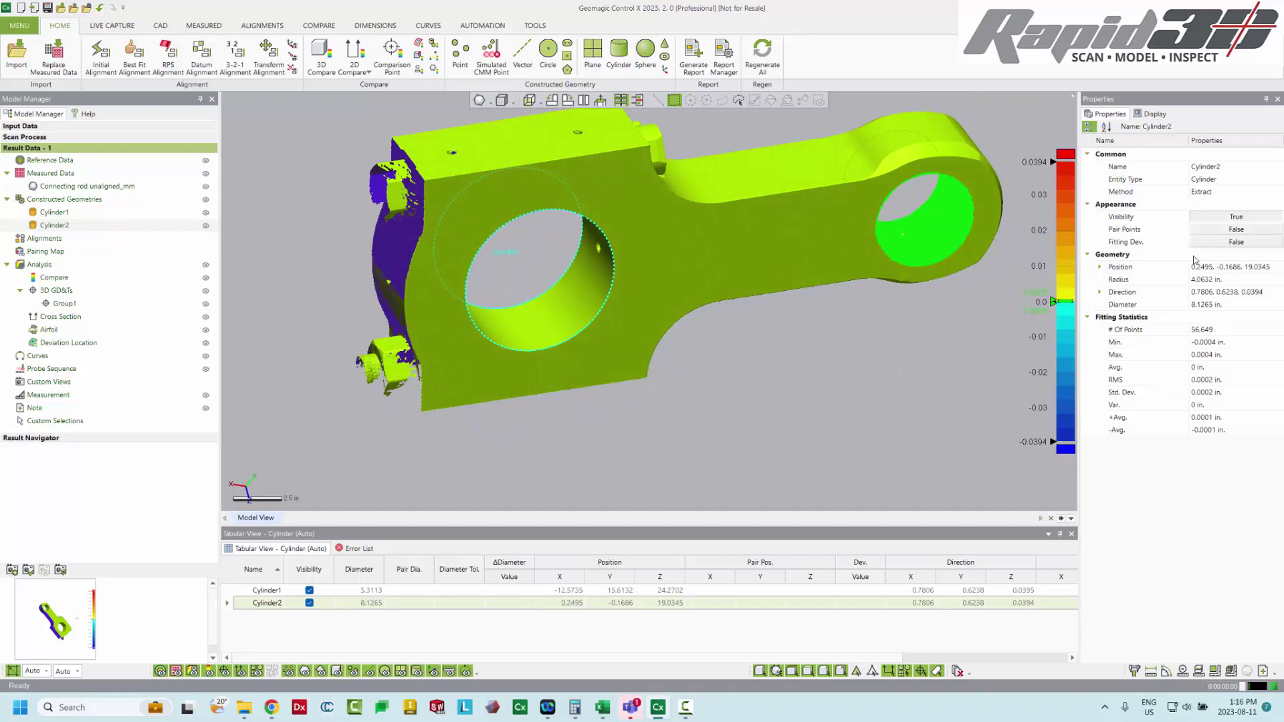
{"action": "left_click", "coordinate": [1215, 242]}
{"action": "right_click_drag", "start_coordinate": [829, 370], "coordinate": [763, 325]}
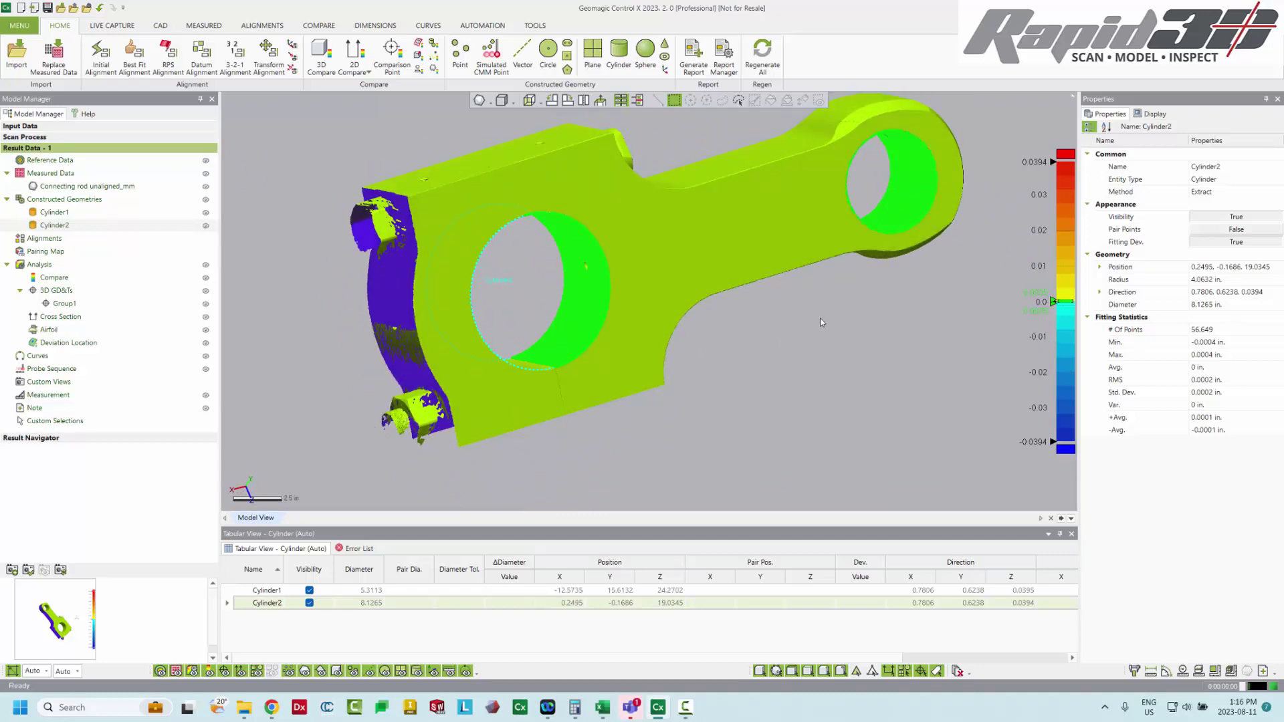
{"action": "right_click_drag", "start_coordinate": [864, 377], "coordinate": [835, 448]}
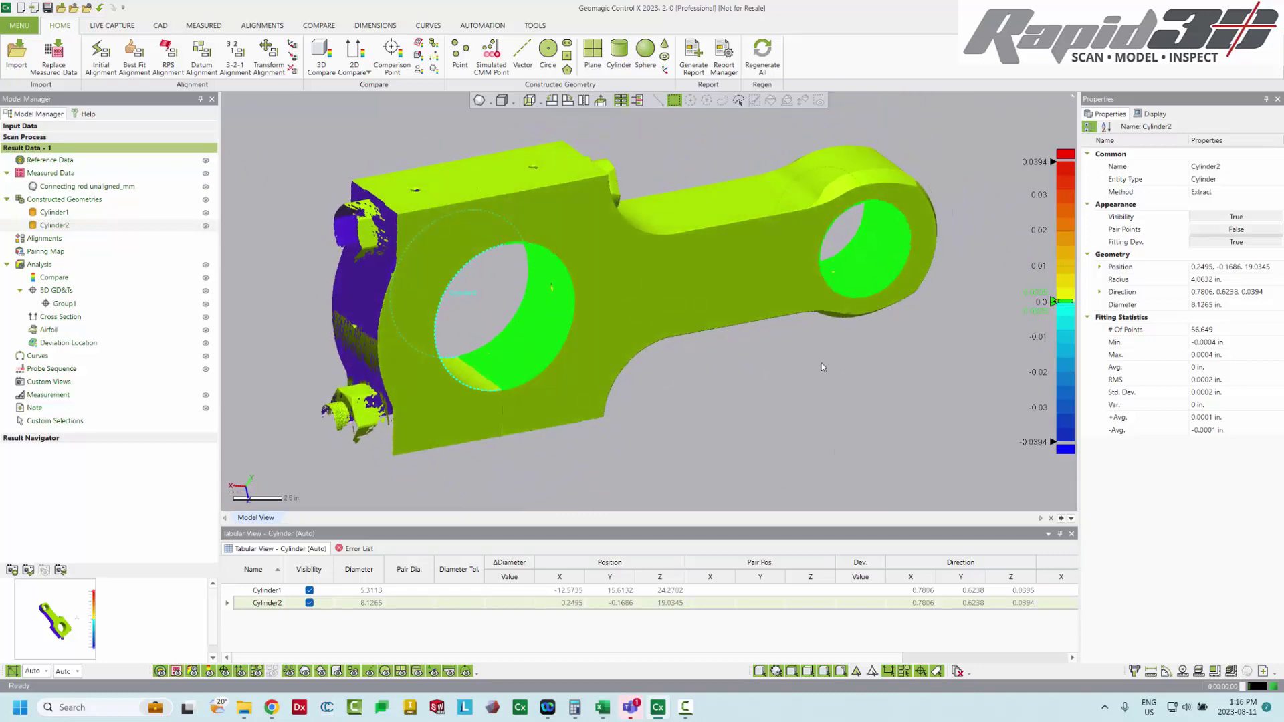
{"action": "left_click", "coordinate": [1225, 244]}
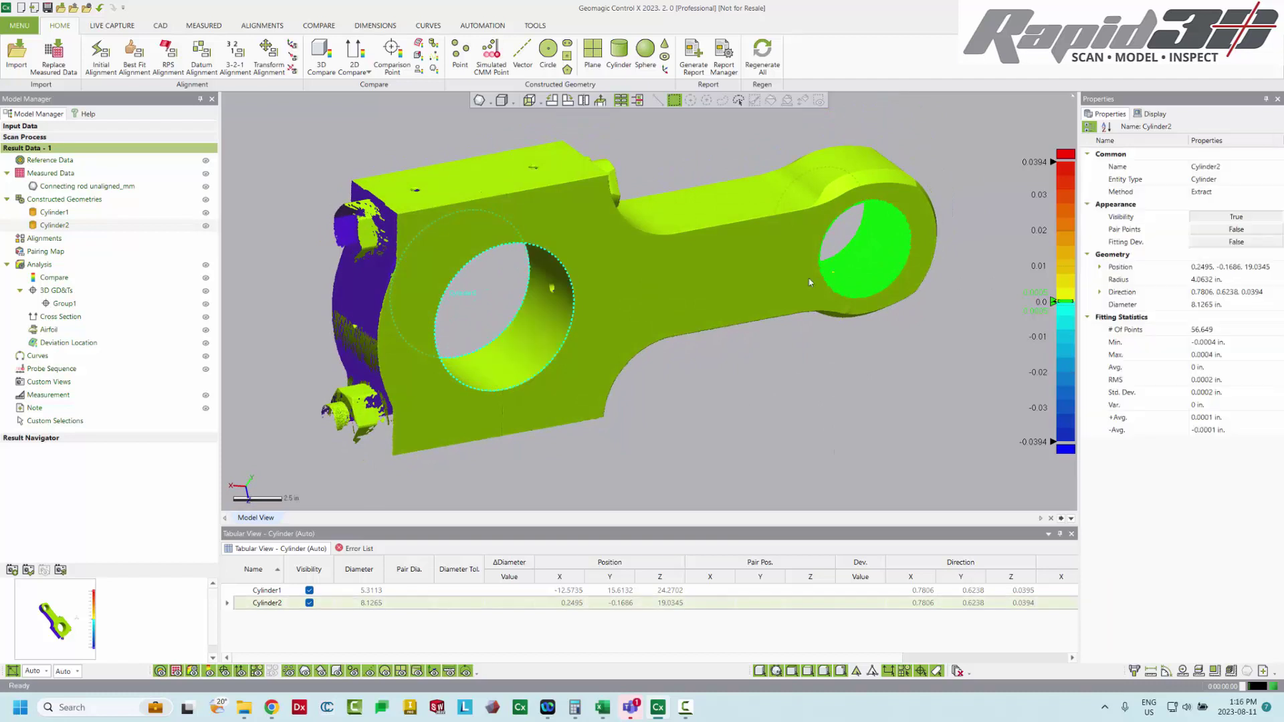
Turn off the fitting deviation display of the small-bore cylinder and clear the selection
{"action": "left_click", "coordinate": [65, 212]}
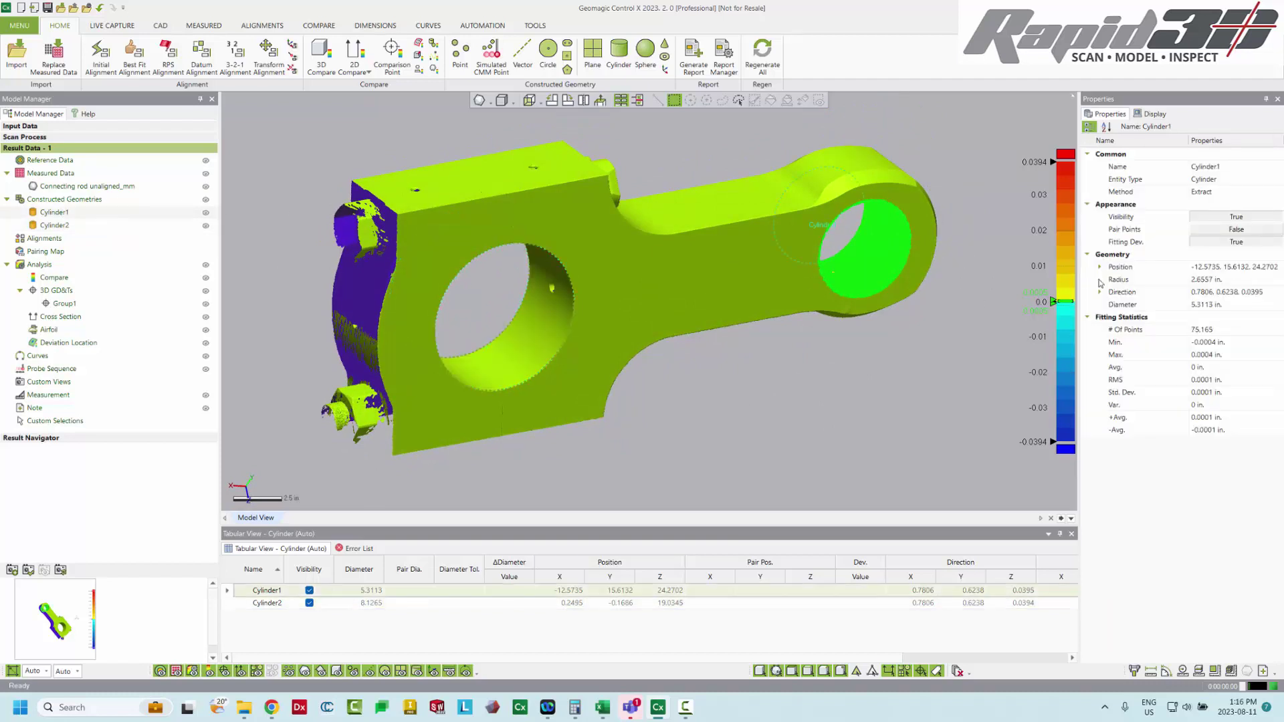
{"action": "left_click", "coordinate": [1201, 243]}
{"action": "left_click", "coordinate": [772, 393]}
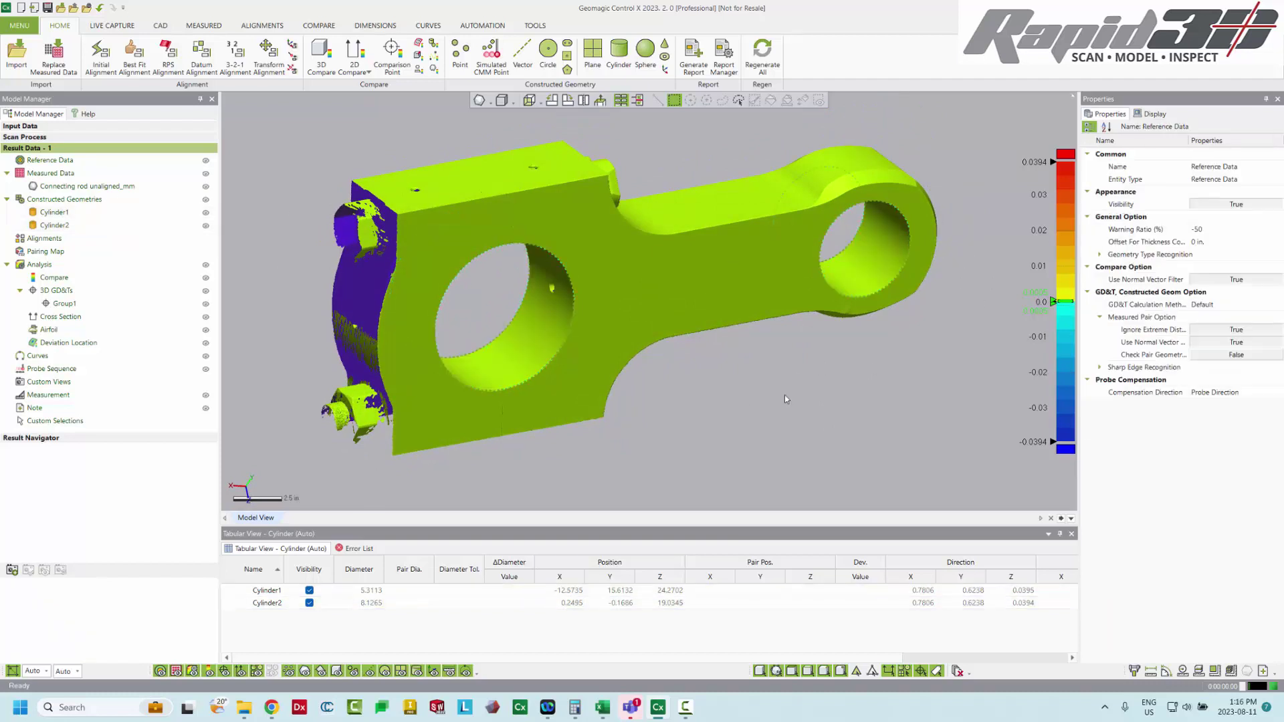
{"action": "mouse_move", "coordinate": [784, 395]}
{"action": "right_mouse_down"}
{"action": "mouse_move", "coordinate": [753, 378]}
{"action": "mouse_move", "coordinate": [775, 394]}
{"action": "right_mouse_up"}
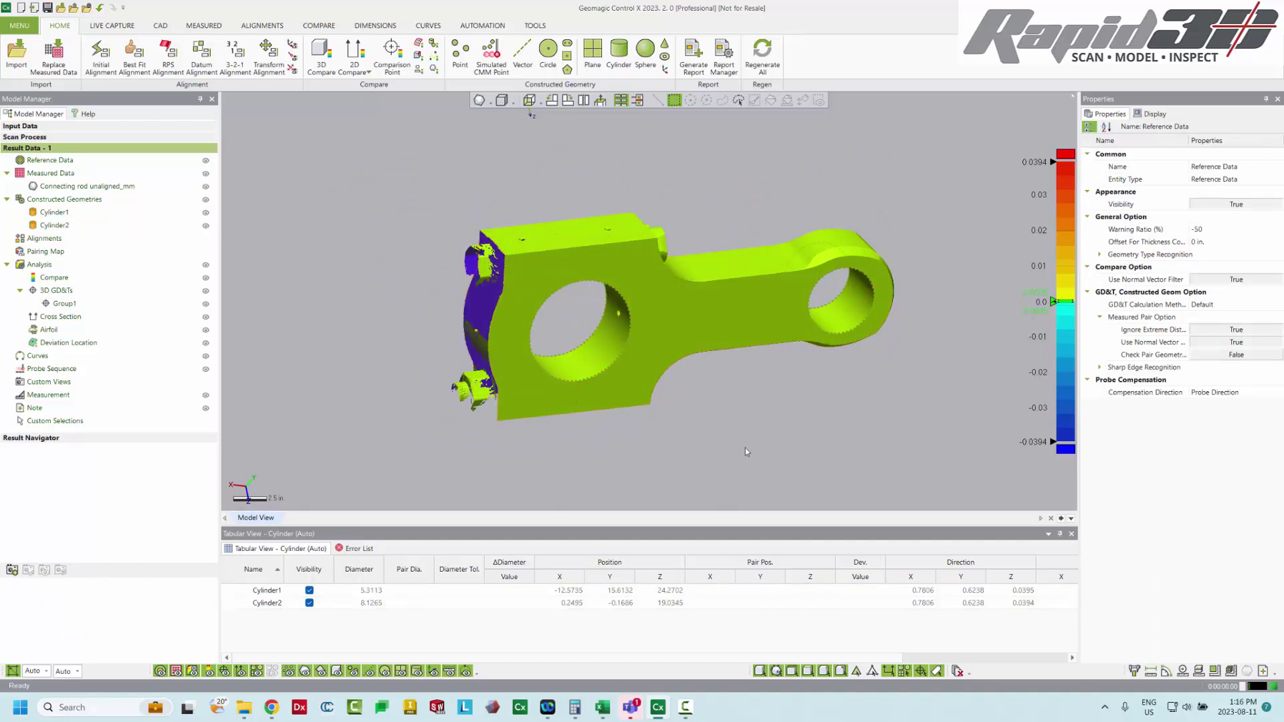
Create datum A on the small-bore cylinder and place its label beside the rod's small end
{"action": "mouse_move", "coordinate": [936, 357]}
{"action": "right_mouse_down"}
{"action": "mouse_move", "coordinate": [819, 390]}
{"action": "mouse_move", "coordinate": [775, 421]}
{"action": "right_mouse_up"}
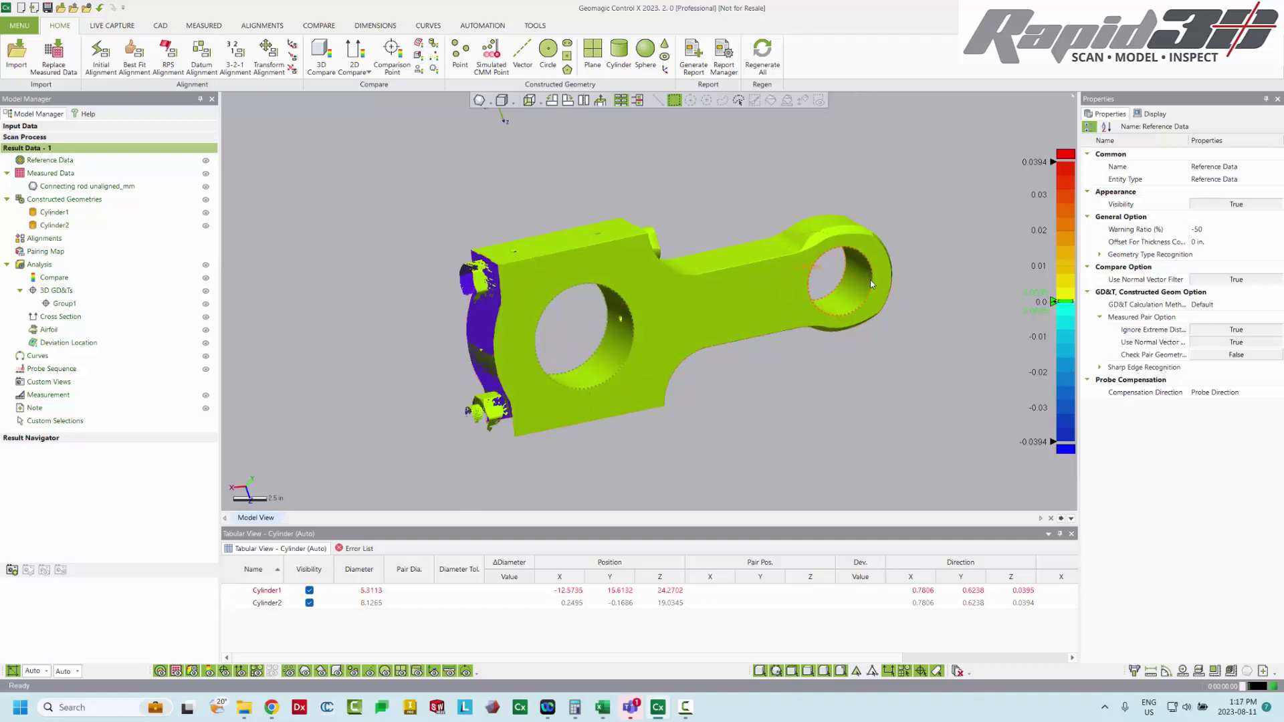
{"action": "right_click_drag", "start_coordinate": [643, 340], "coordinate": [636, 347]}
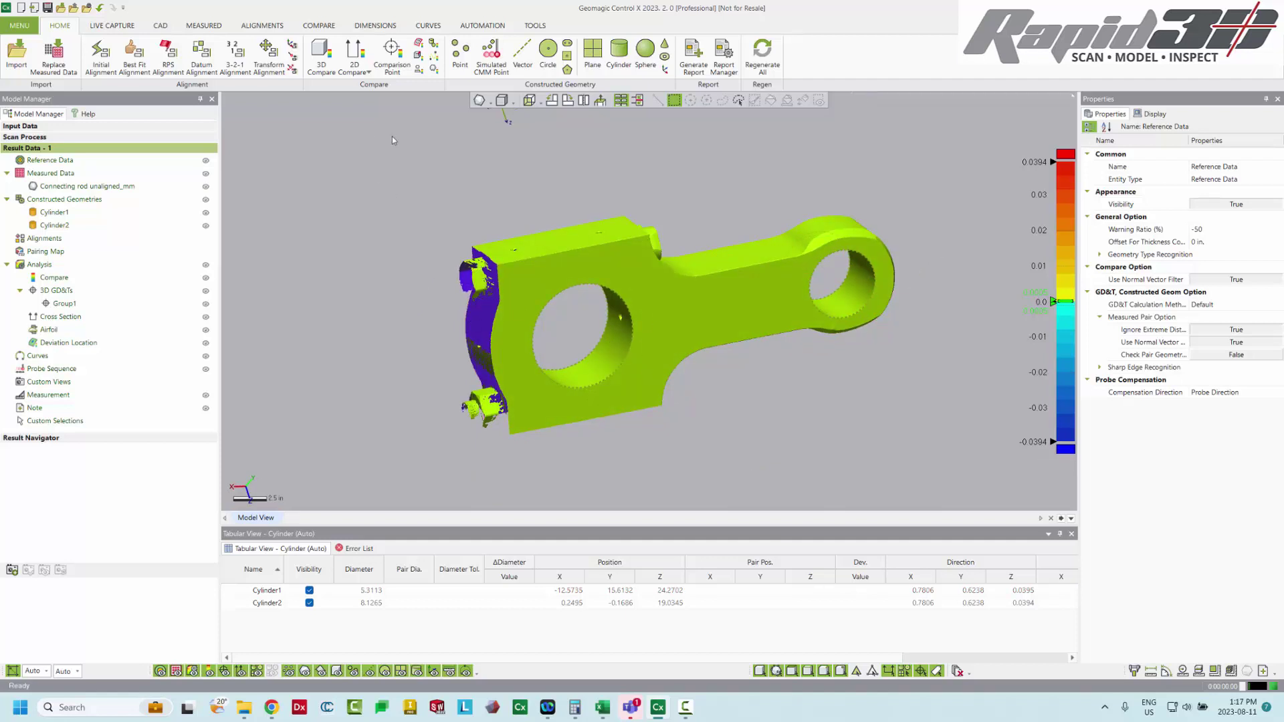
{"action": "left_click", "coordinate": [369, 26]}
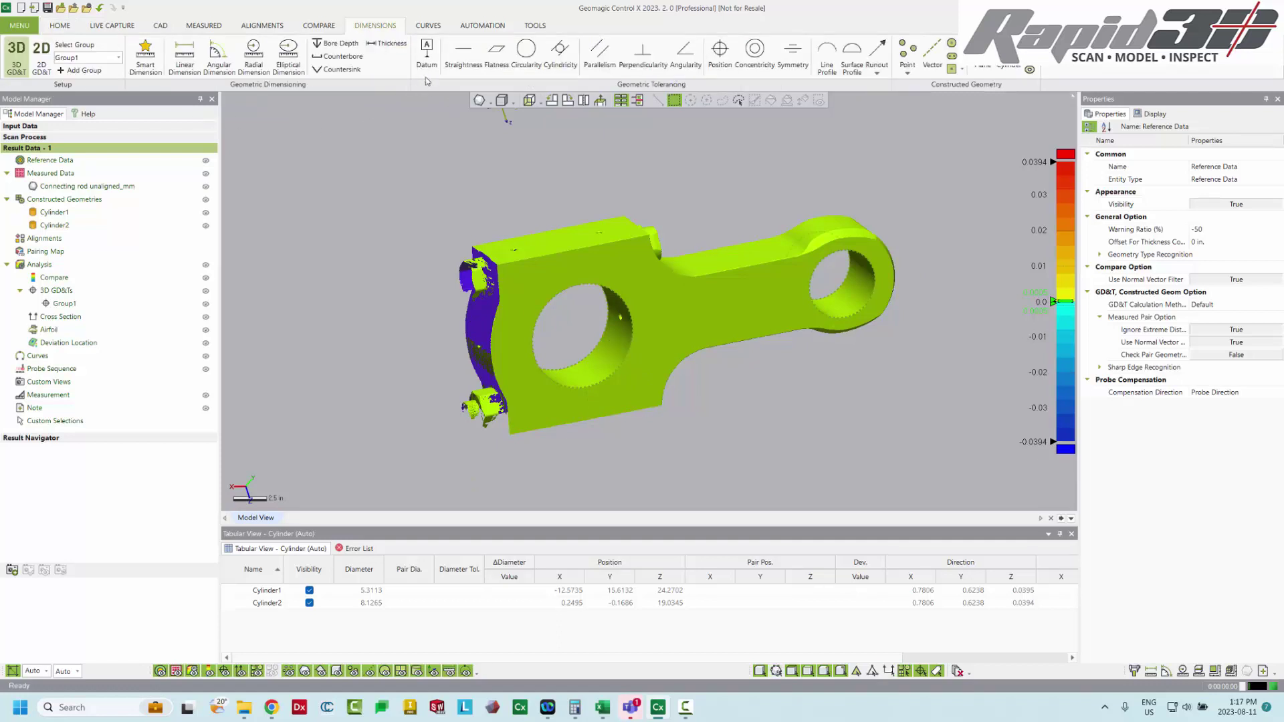
{"action": "left_click", "coordinate": [428, 65]}
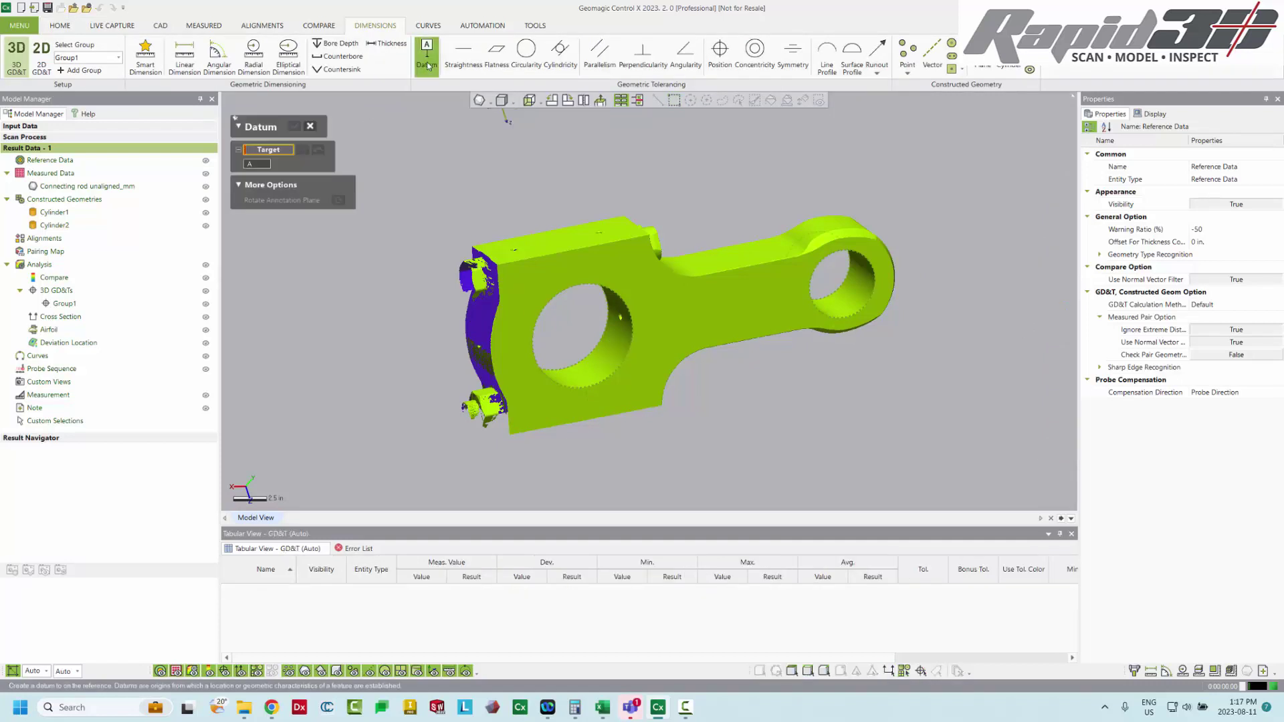
{"action": "left_click", "coordinate": [864, 303]}
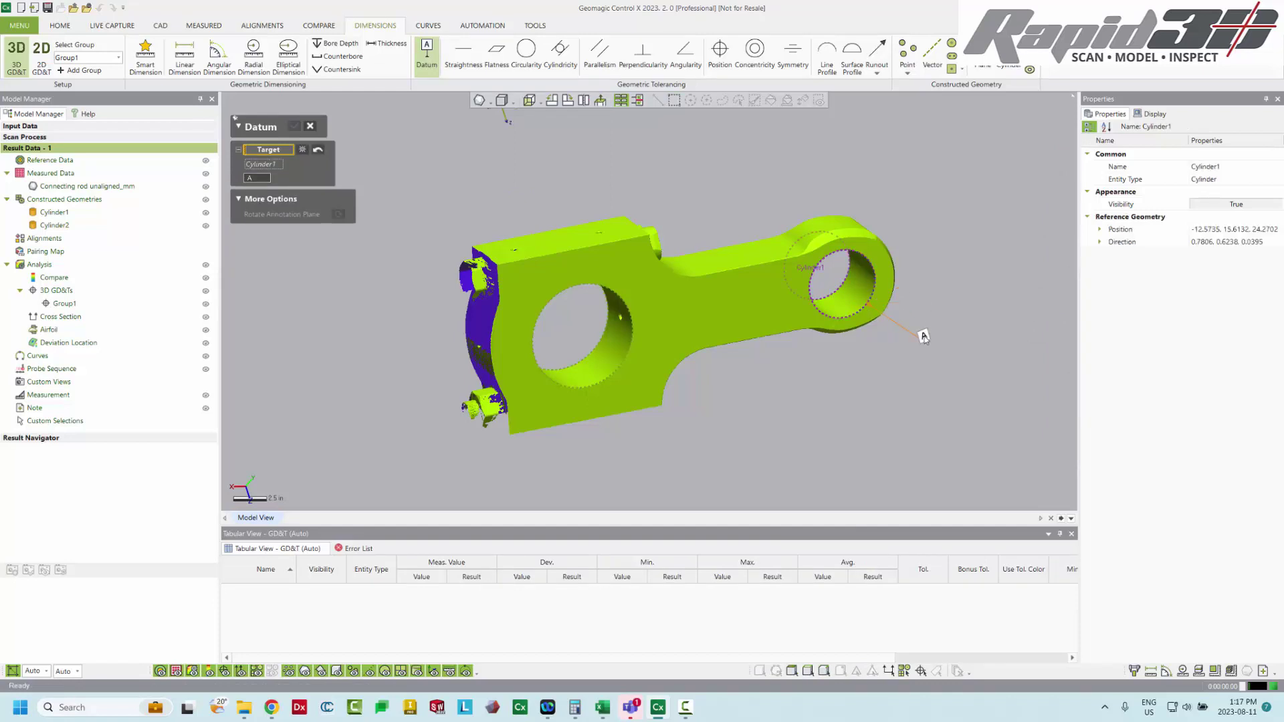
{"action": "left_click", "coordinate": [923, 334]}
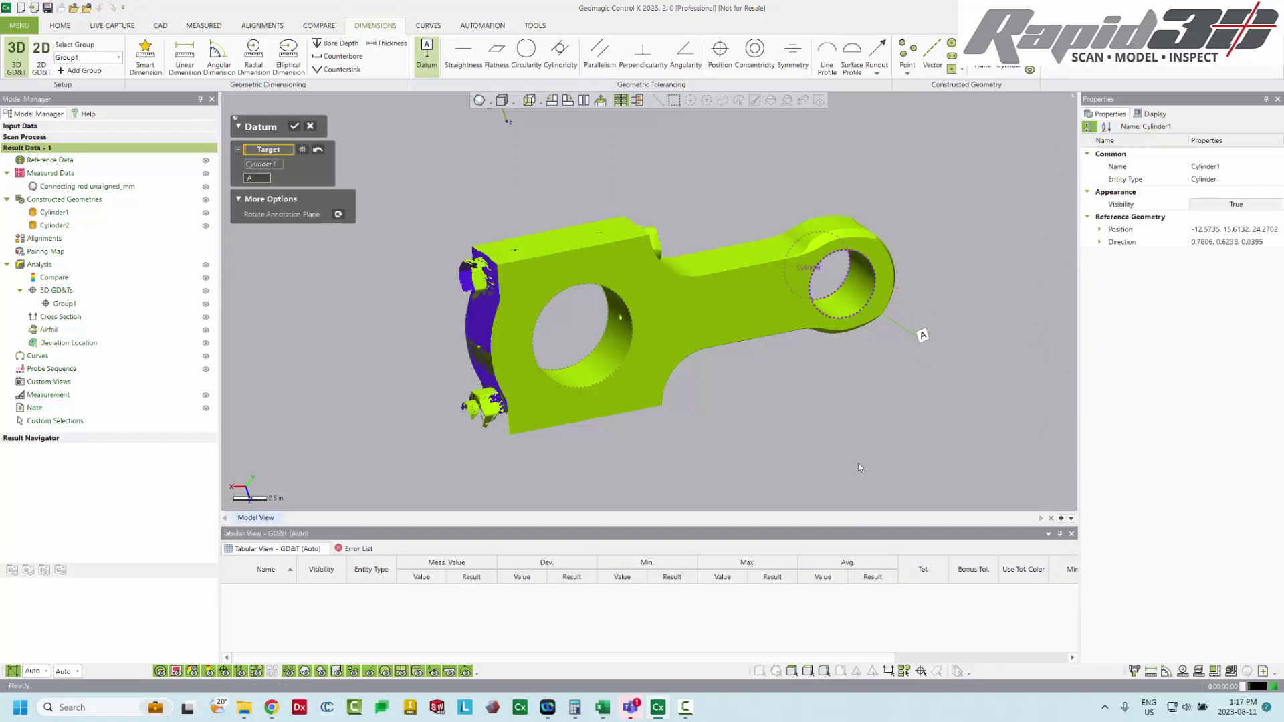
{"action": "left_click", "coordinate": [295, 126]}
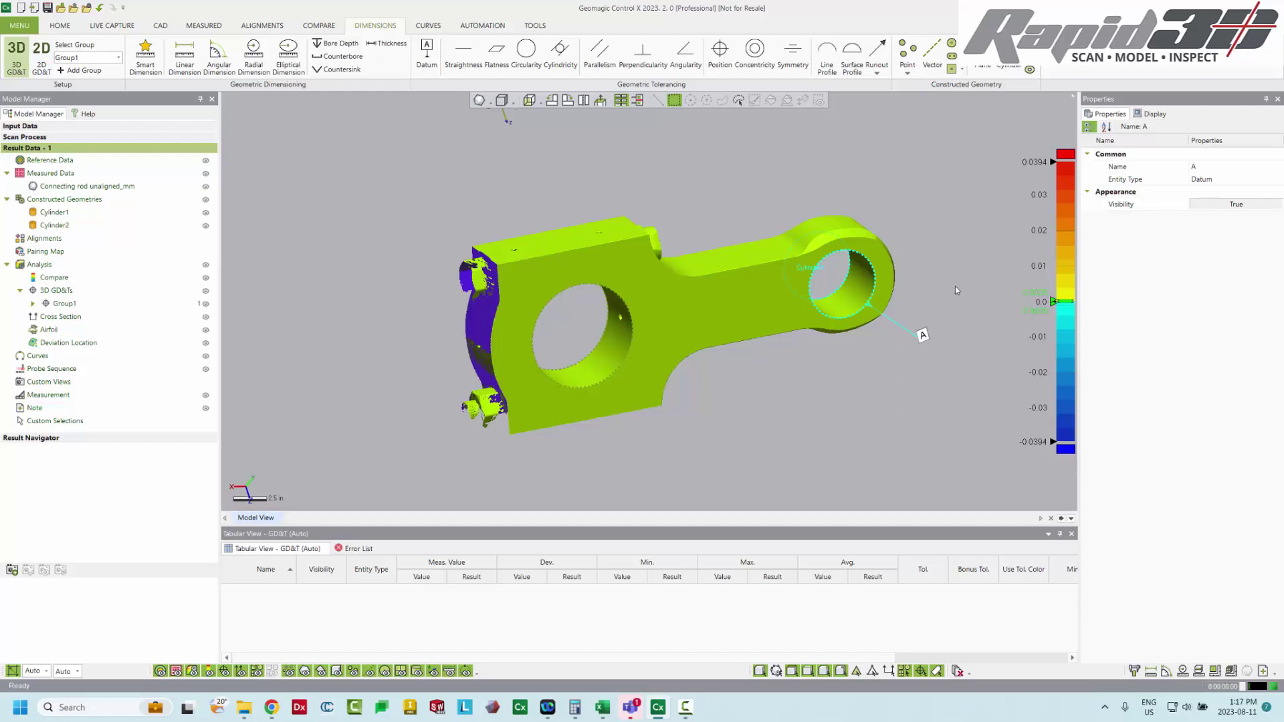
Add a cylindricity callout with a 0.001 in tolerance to the small-bore cylinder, placed near the datum A label
{"action": "left_click", "coordinate": [560, 64]}
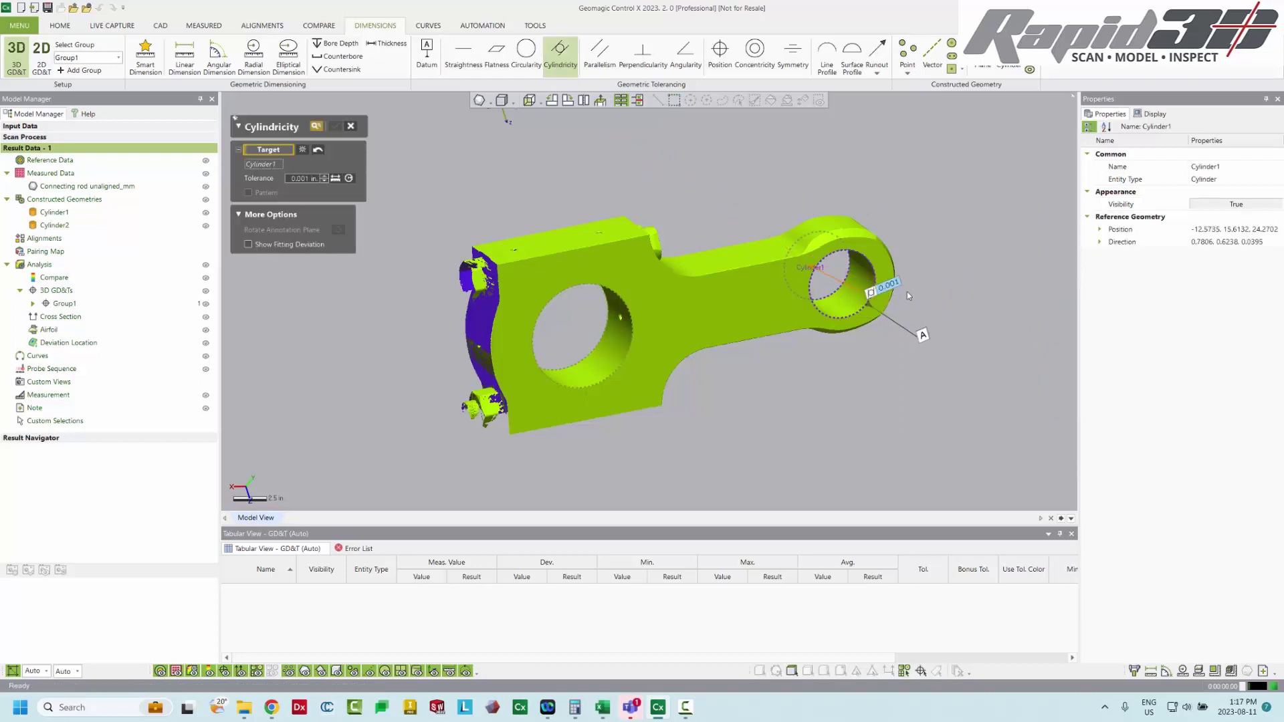
{"action": "left_click", "coordinate": [936, 313]}
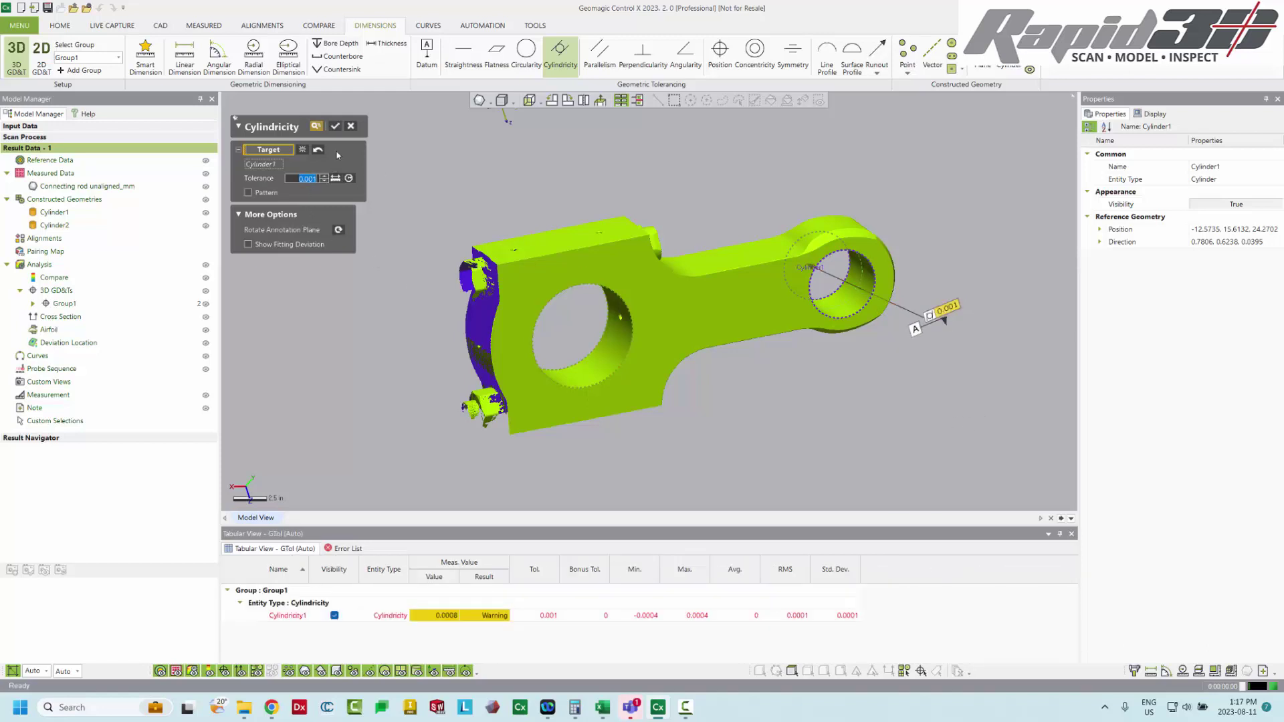
{"action": "left_click", "coordinate": [335, 127]}
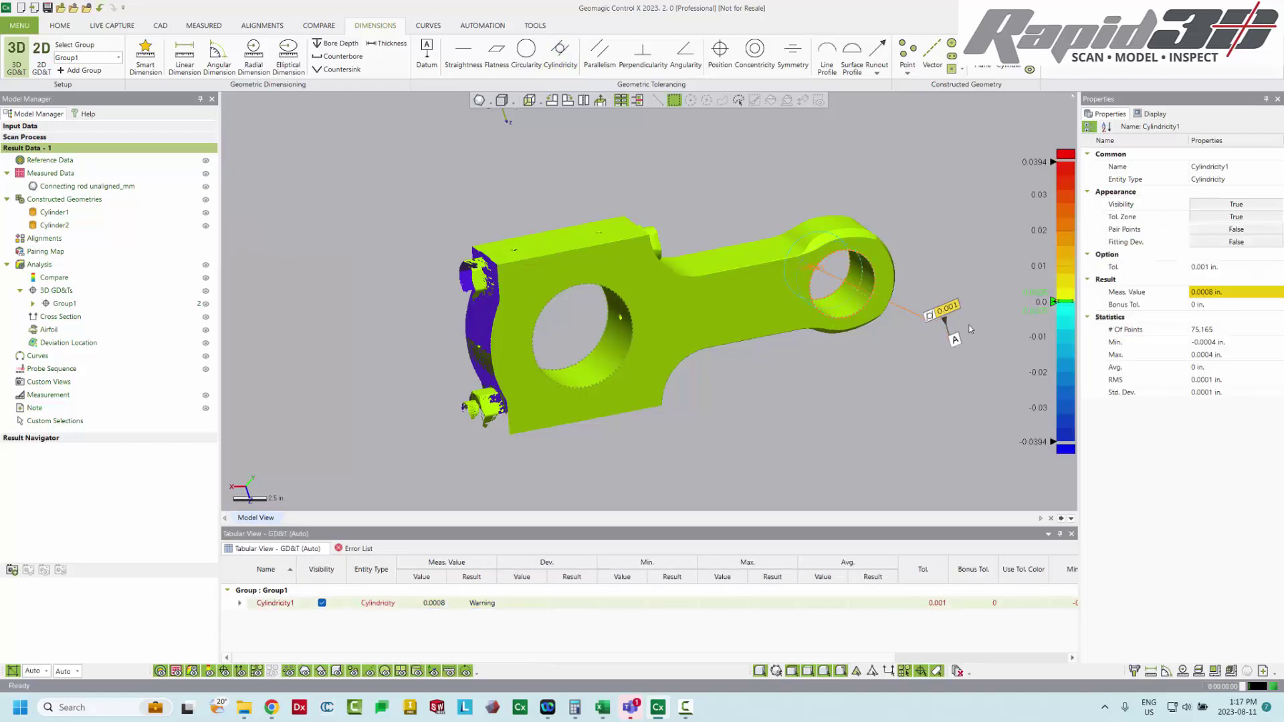
Add a cylindricity callout with a 0.001 in tolerance to the large-bore cylinder, placed below the rod's large end
{"action": "right_click_drag", "start_coordinate": [956, 342], "coordinate": [814, 401]}
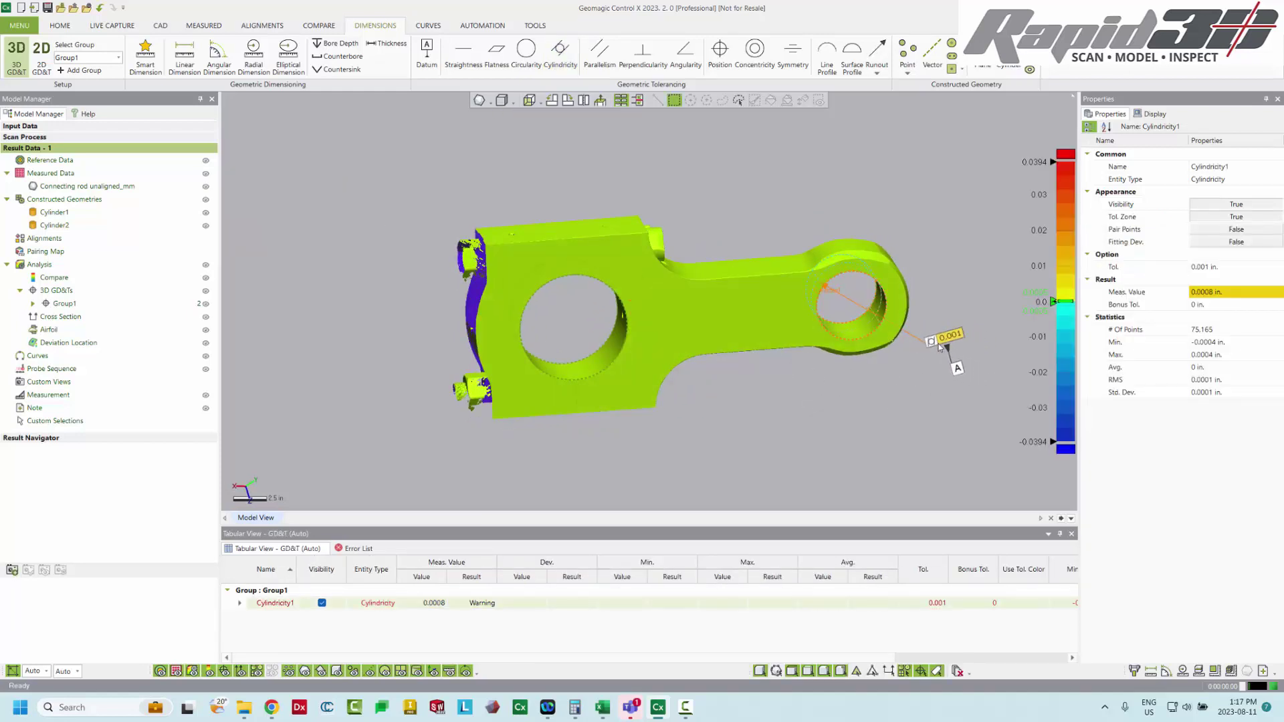
{"action": "left_click", "coordinate": [560, 54]}
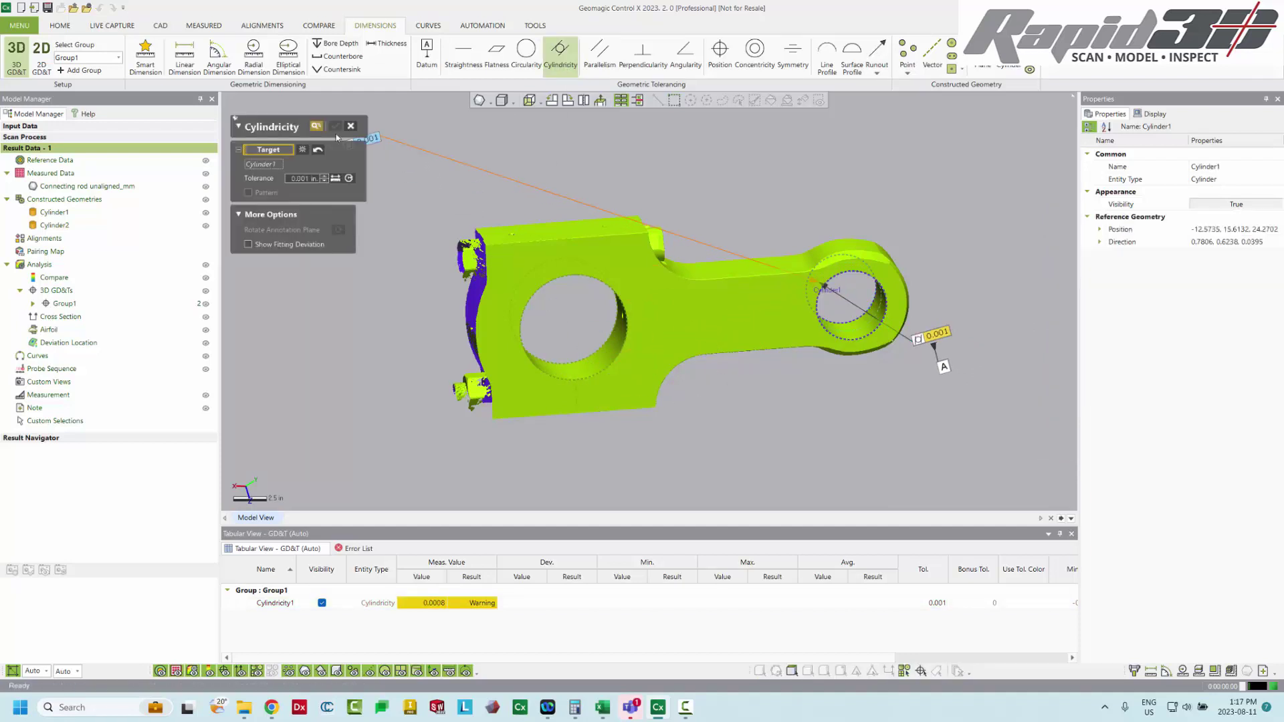
{"action": "left_click", "coordinate": [552, 381]}
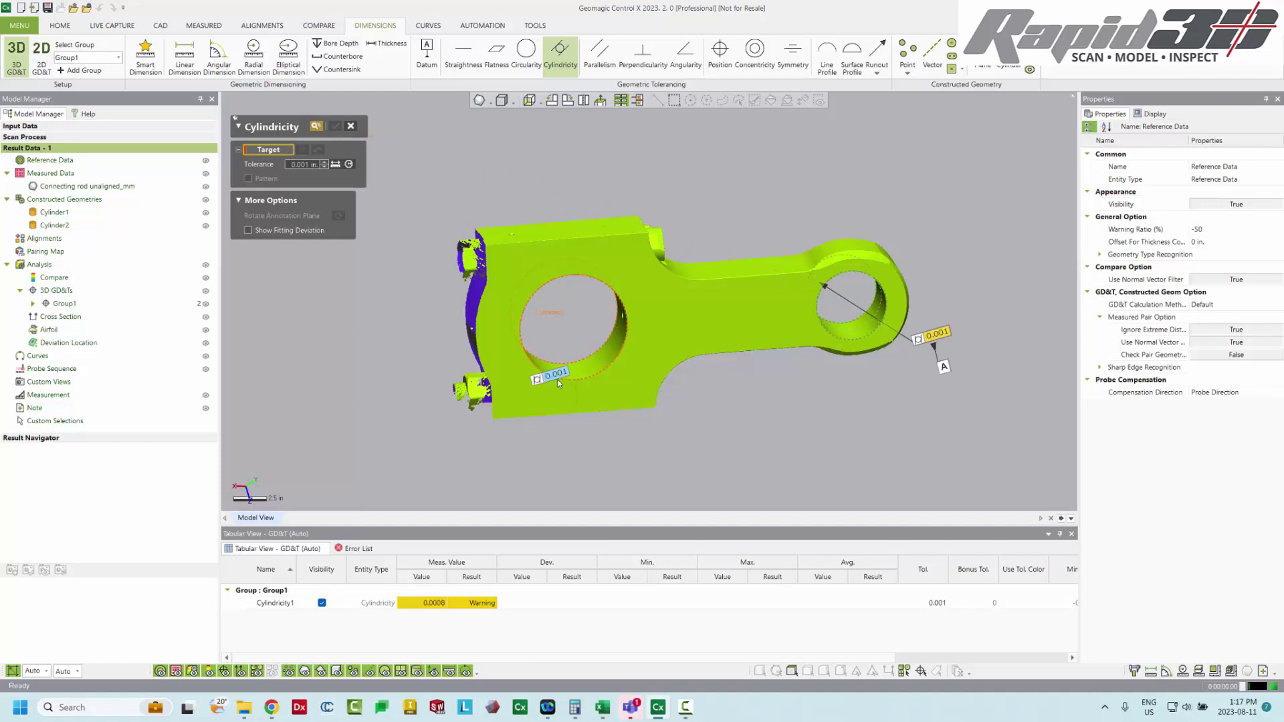
{"action": "left_click", "coordinate": [476, 452]}
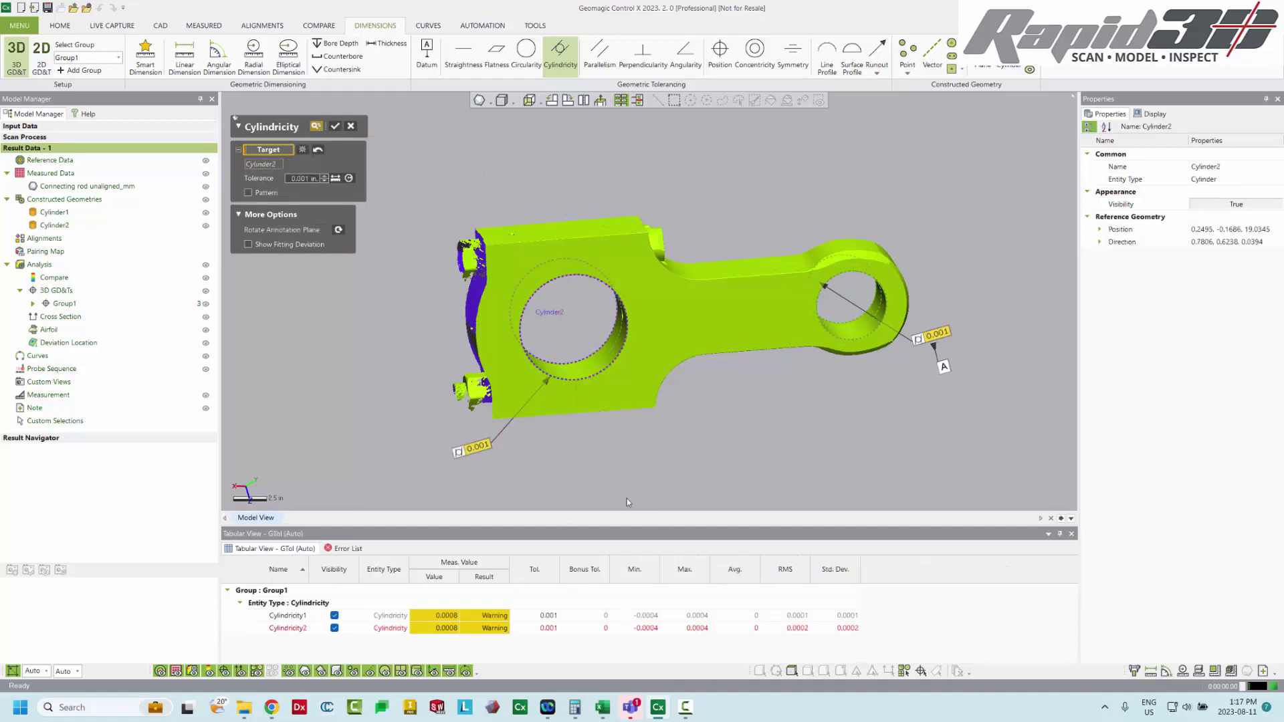
{"action": "left_click", "coordinate": [334, 125]}
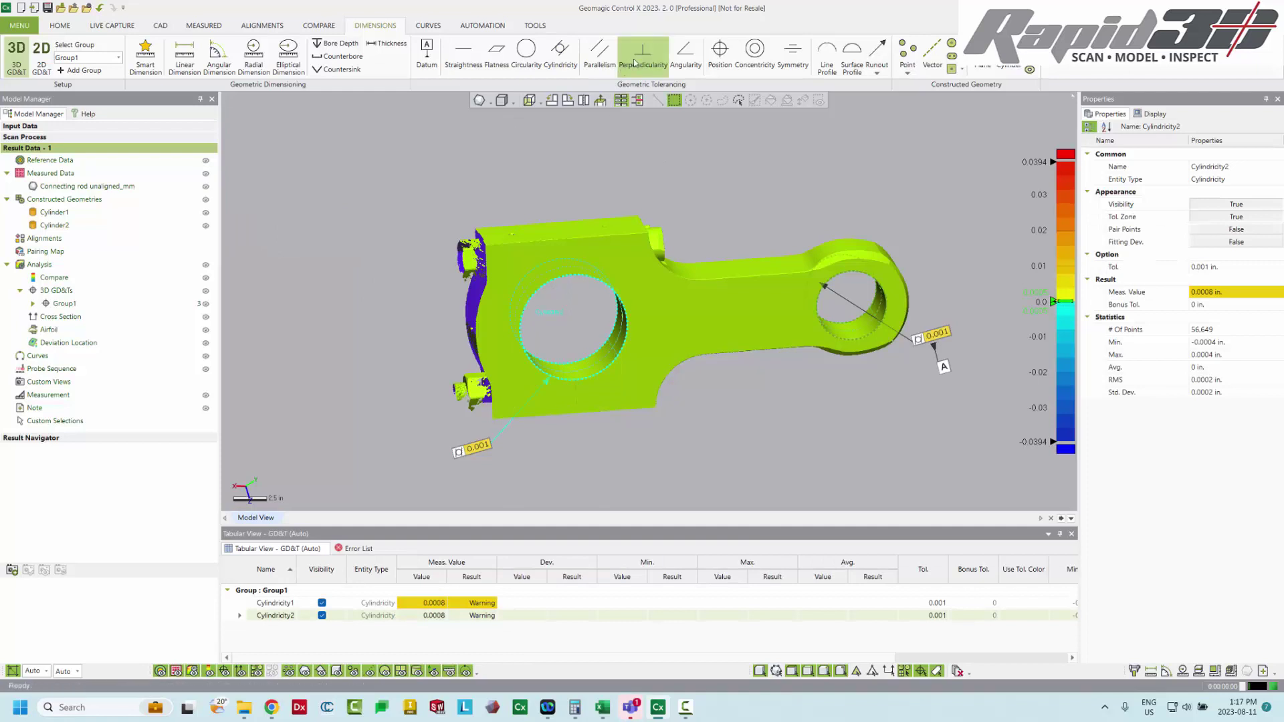
Add a parallelism callout with a 0.002 in tolerance relative to datum A to the large-bore cylinder, placed beside its cylindricity label
{"action": "left_click", "coordinate": [599, 67]}
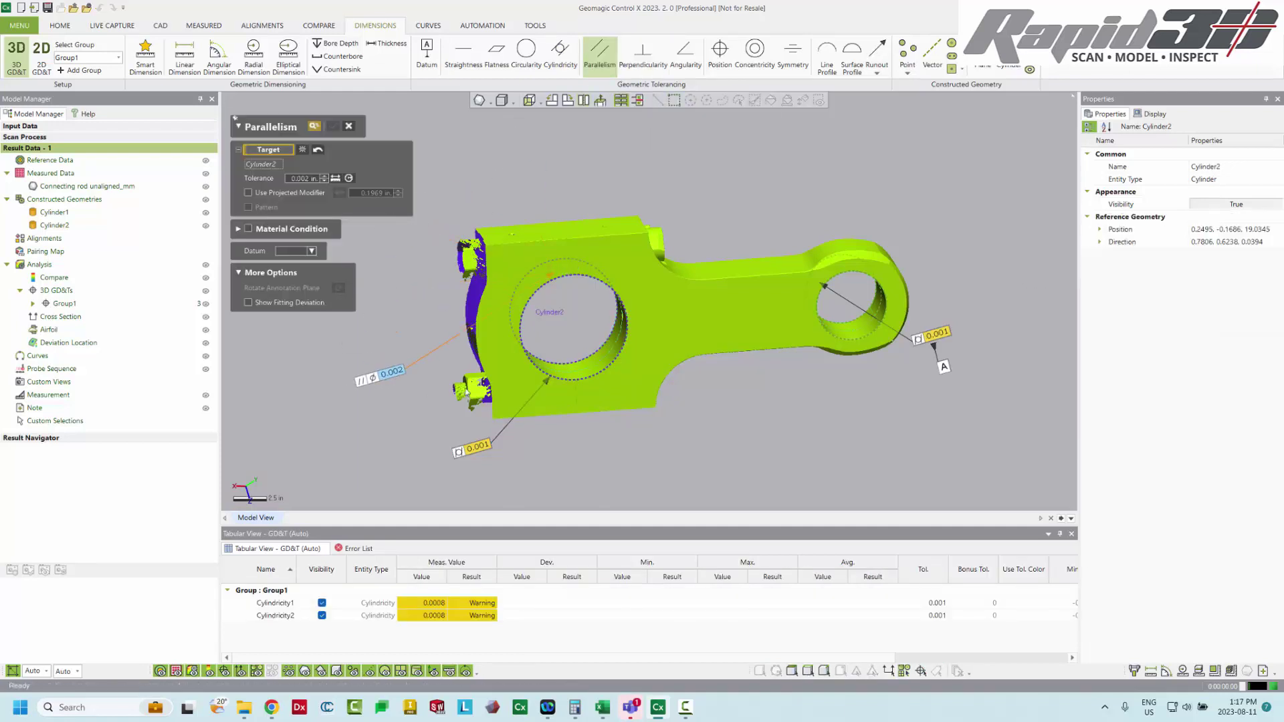
{"action": "left_click", "coordinate": [431, 440]}
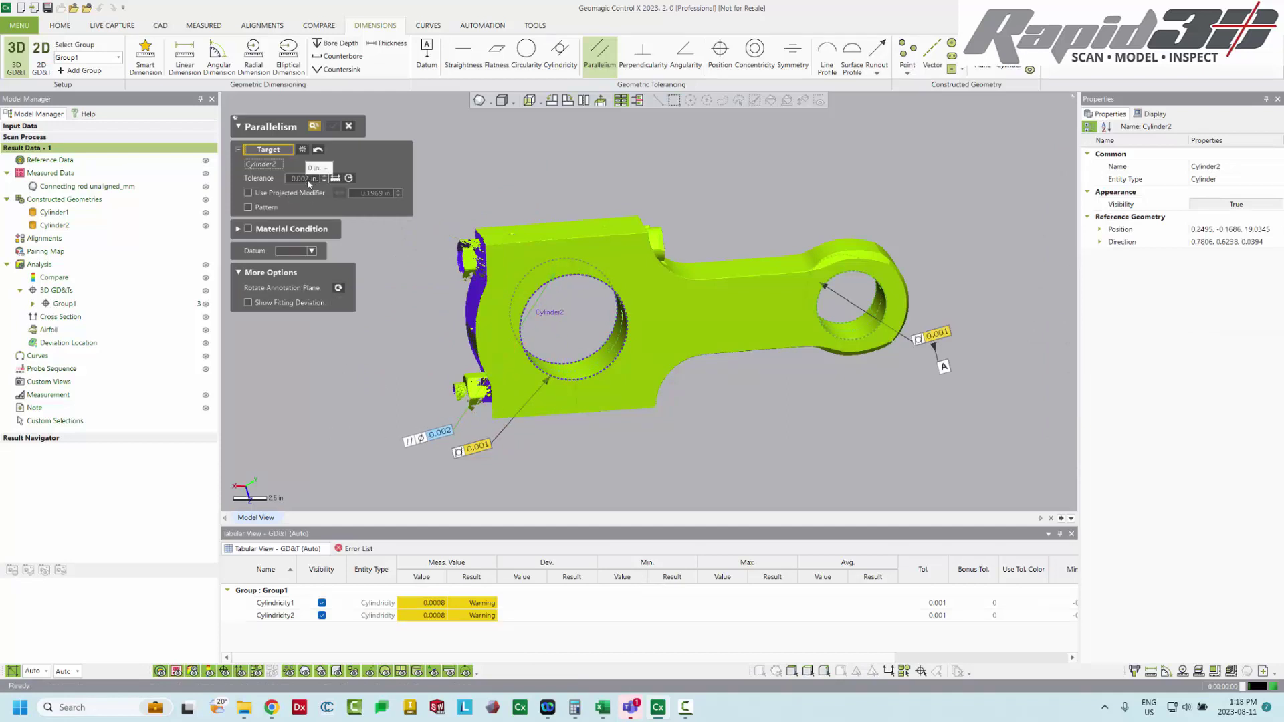
{"action": "left_click", "coordinate": [312, 251]}
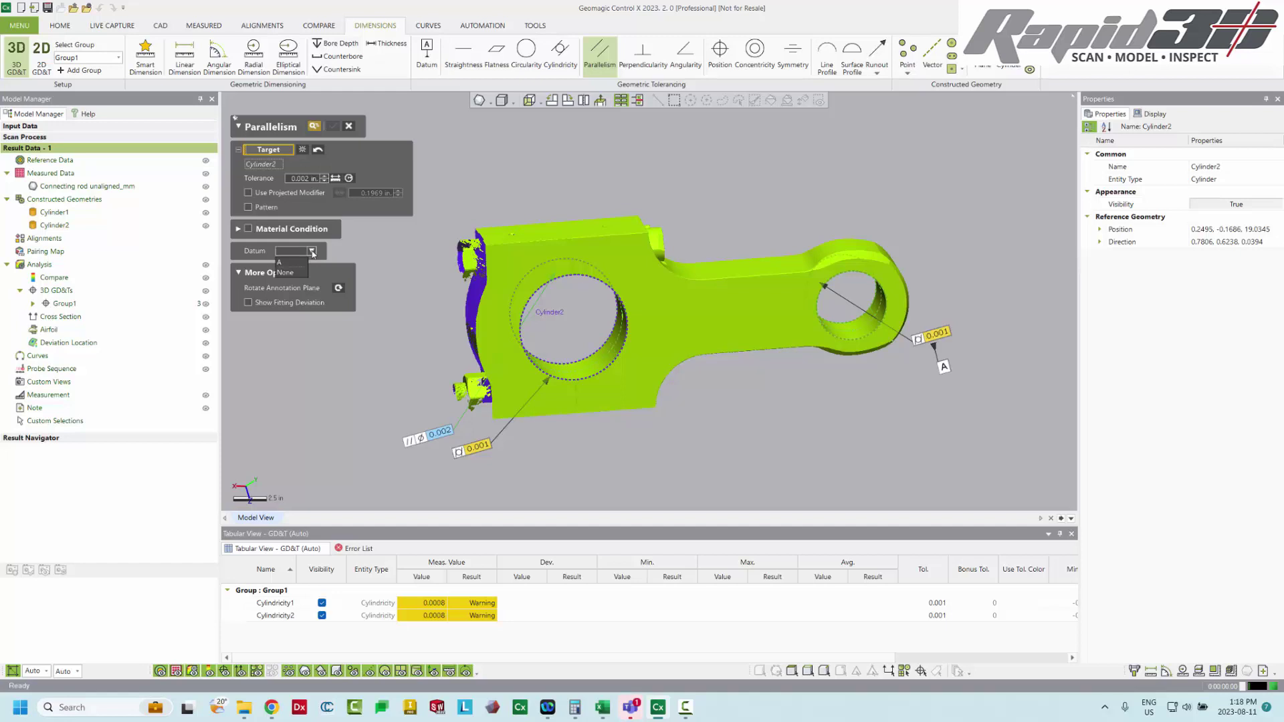
{"action": "left_click", "coordinate": [292, 266]}
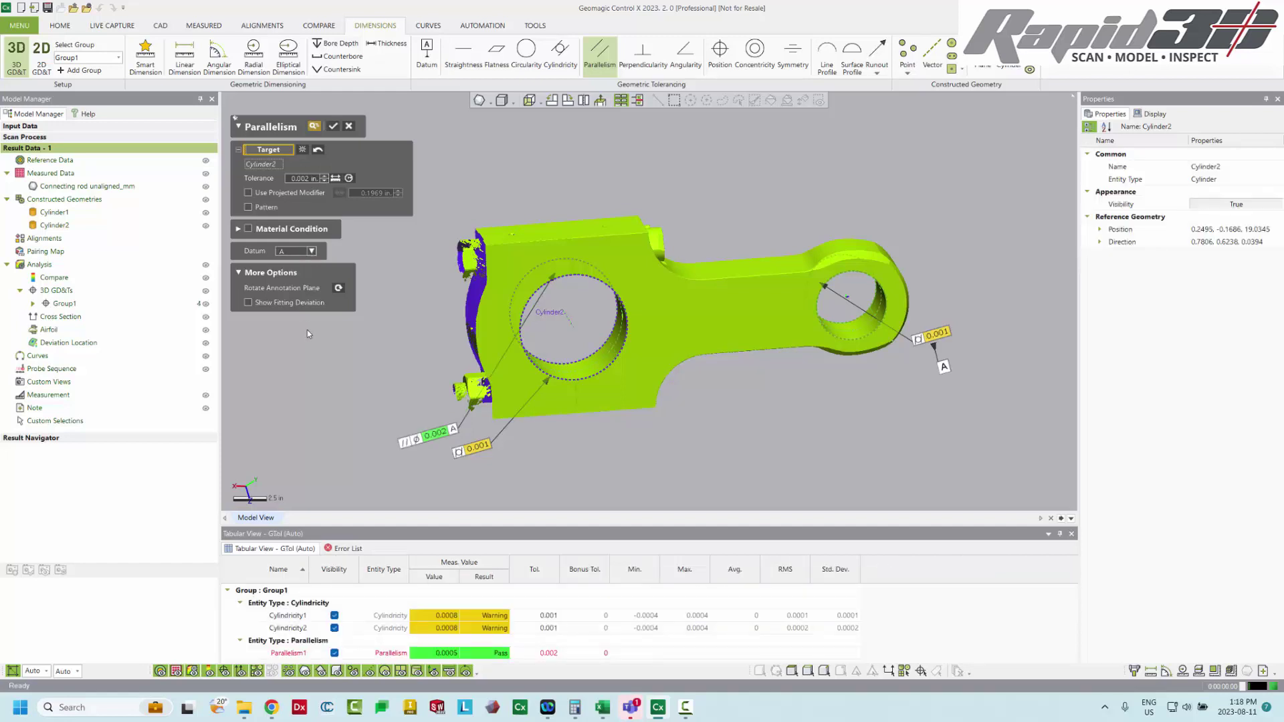
{"action": "left_click", "coordinate": [333, 126]}
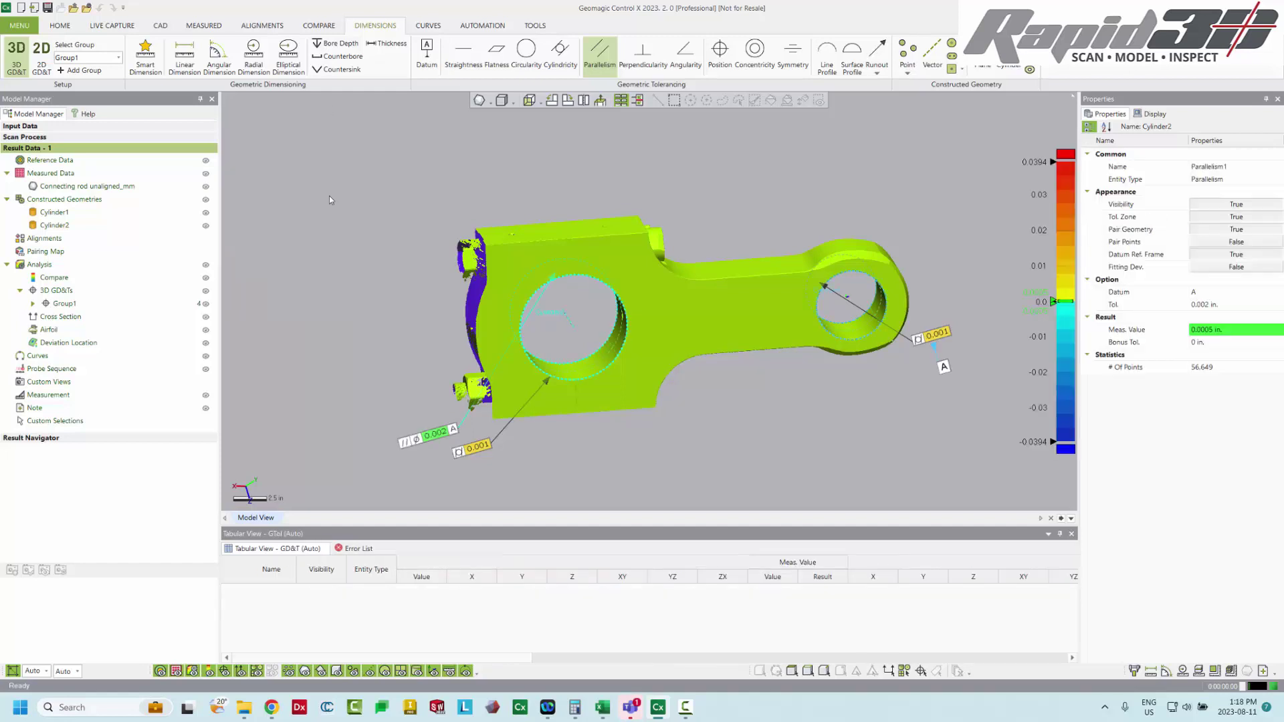
Select the parallelism callout and enlarge the tabular results area to review the cylindricity and parallelism results
{"action": "right_click_drag", "start_coordinate": [379, 210], "coordinate": [418, 191]}
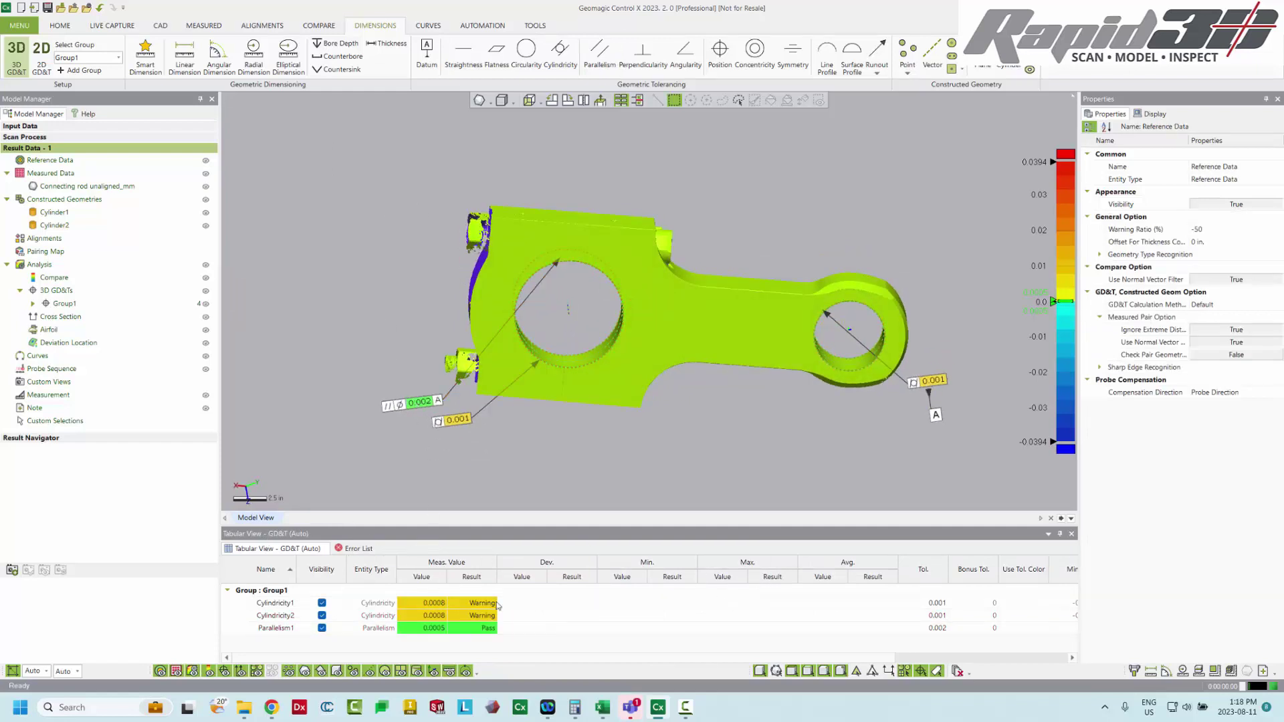
{"action": "left_click", "coordinate": [421, 402]}
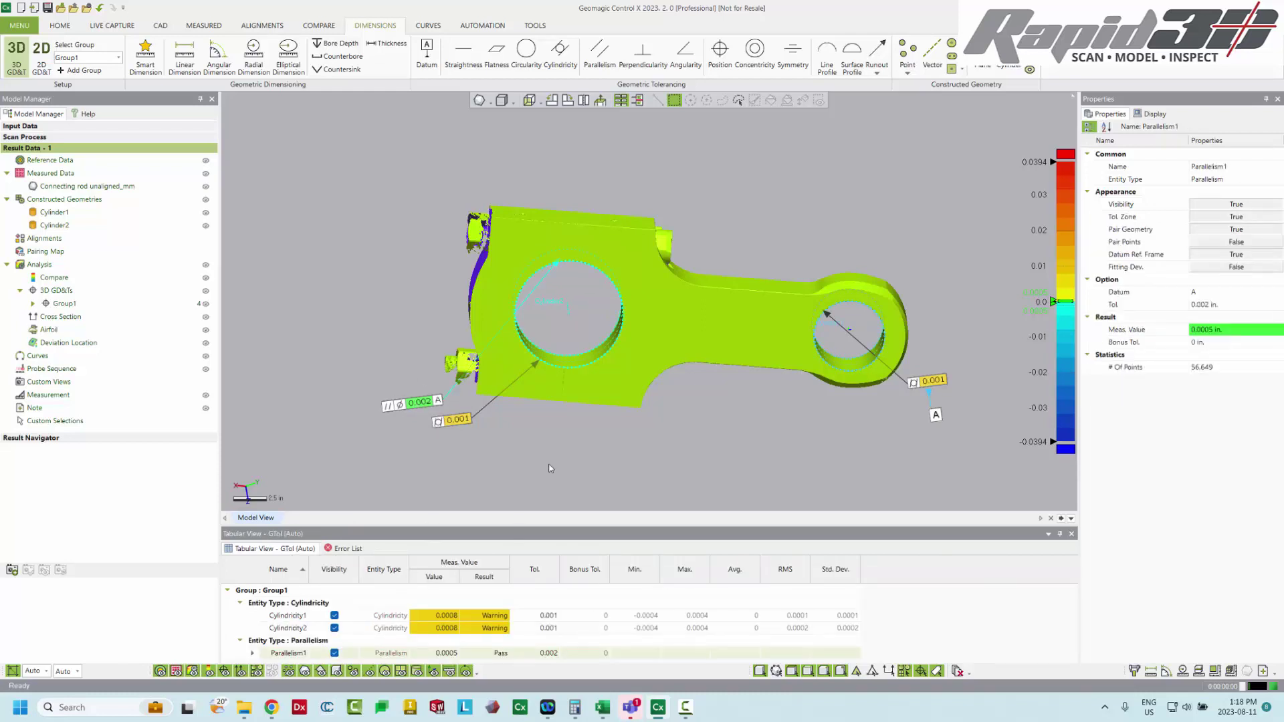
{"action": "left_click_drag", "start_coordinate": [559, 530], "coordinate": [562, 482]}
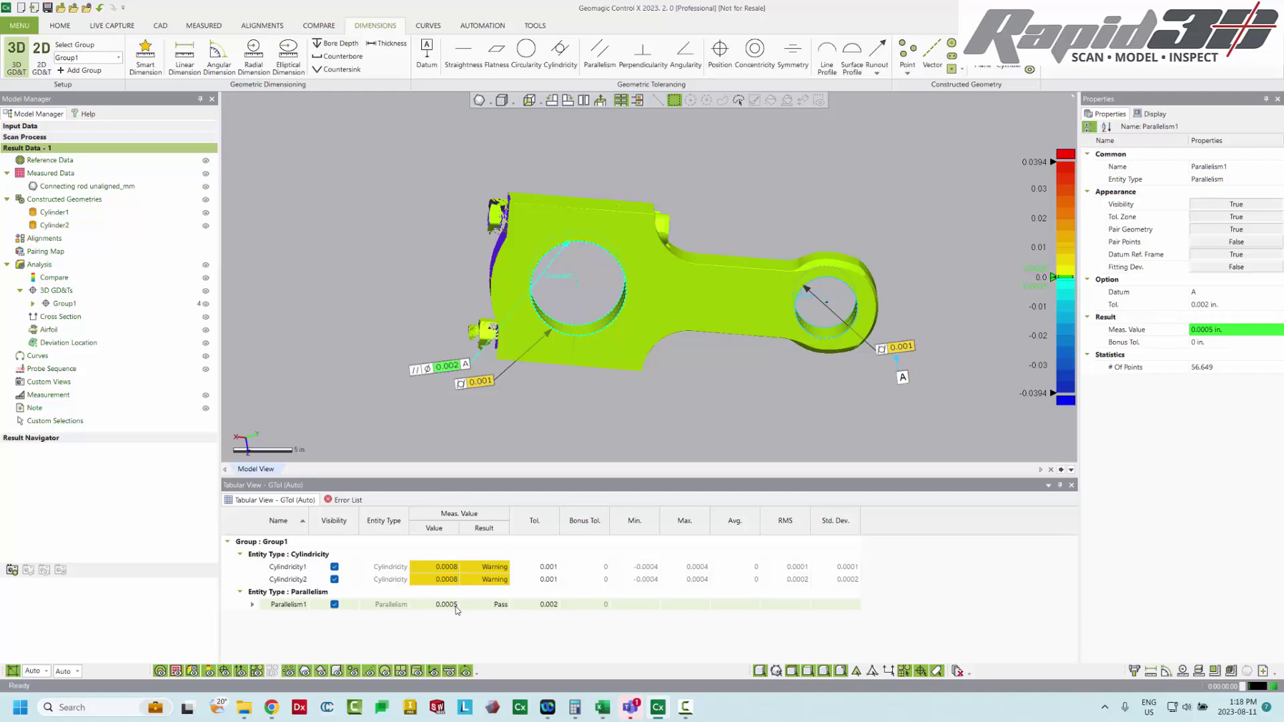
{"action": "right_click_drag", "start_coordinate": [670, 431], "coordinate": [699, 438]}
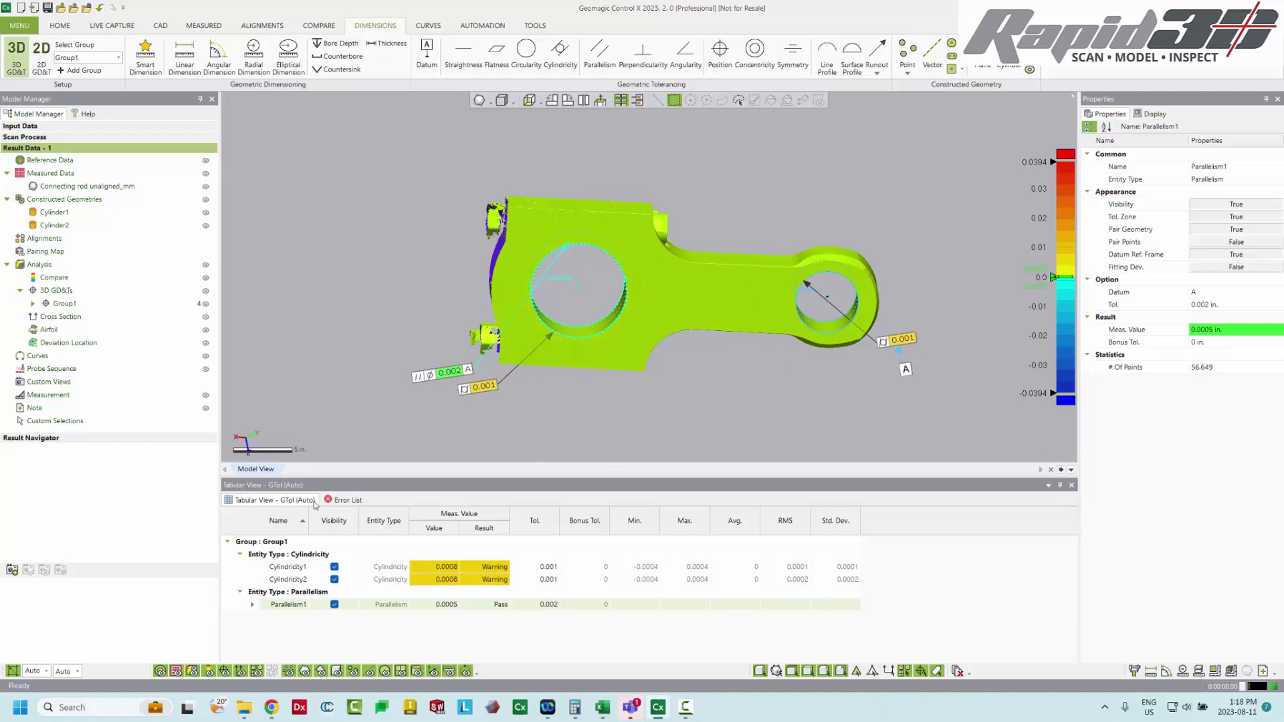
Hide the Tabular View and show it again below the model
{"action": "right_click", "coordinate": [1018, 674]}
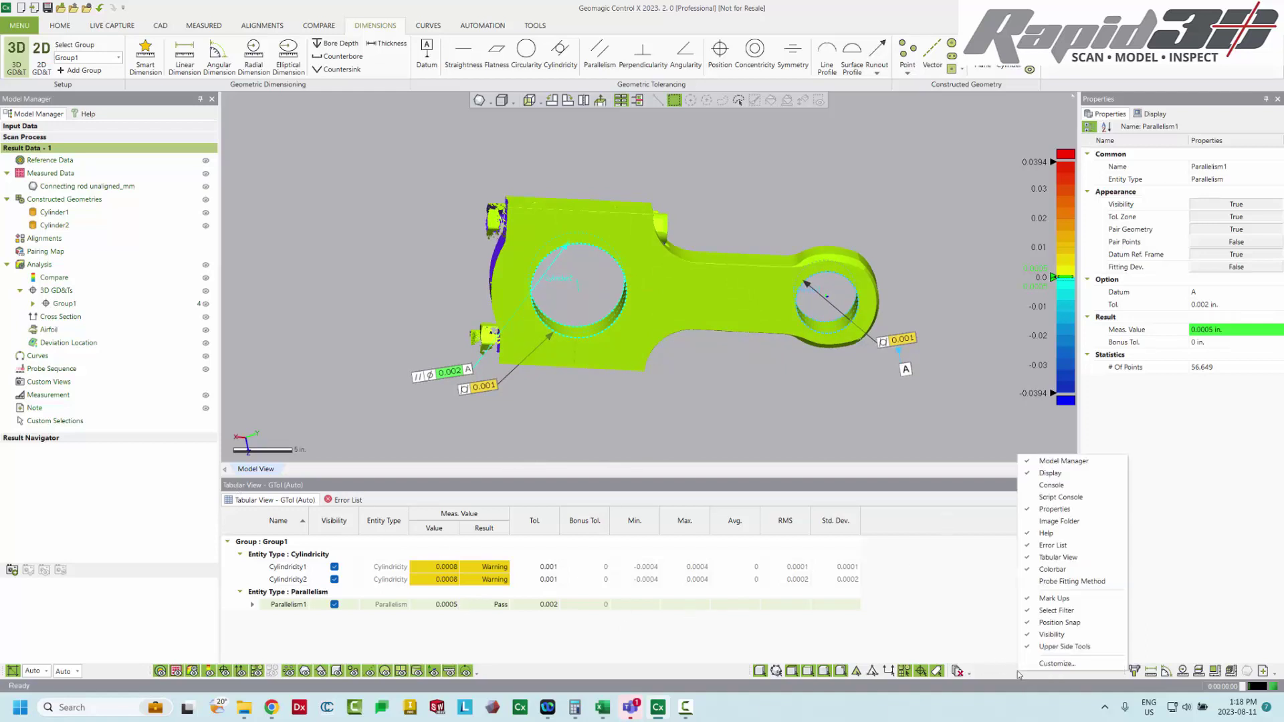
{"action": "left_click", "coordinate": [1026, 558]}
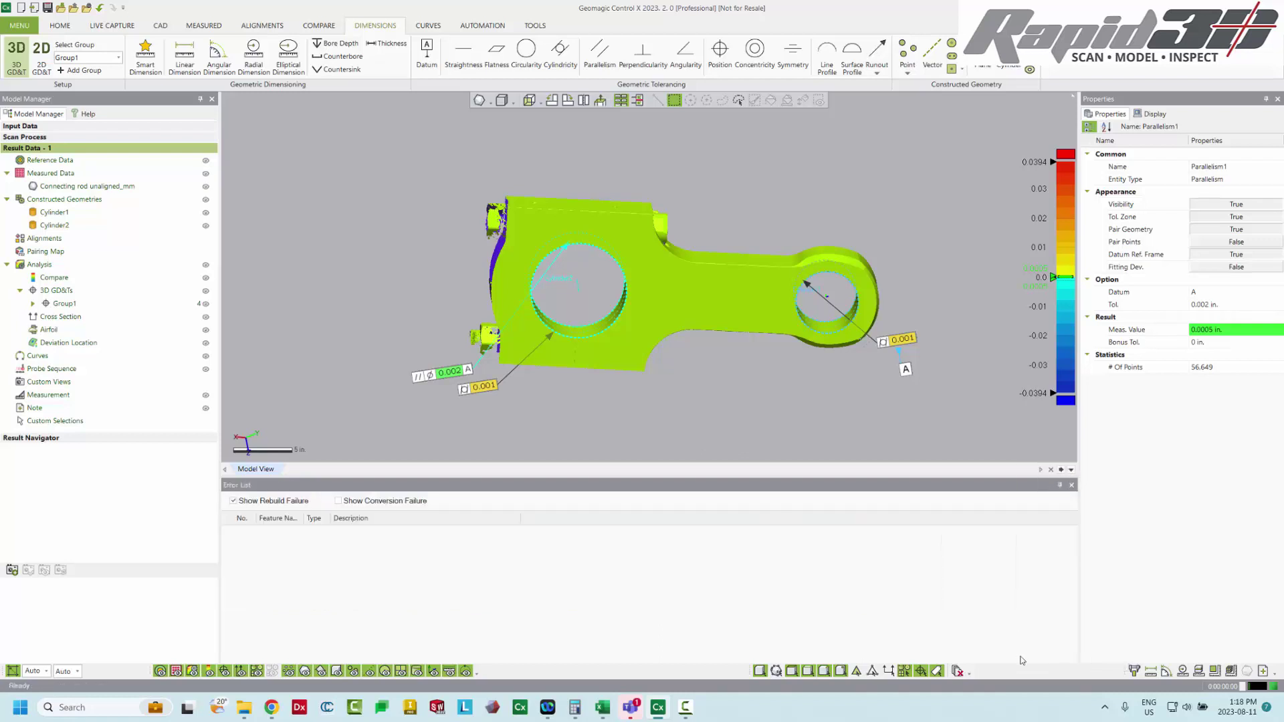
{"action": "right_click", "coordinate": [1034, 676]}
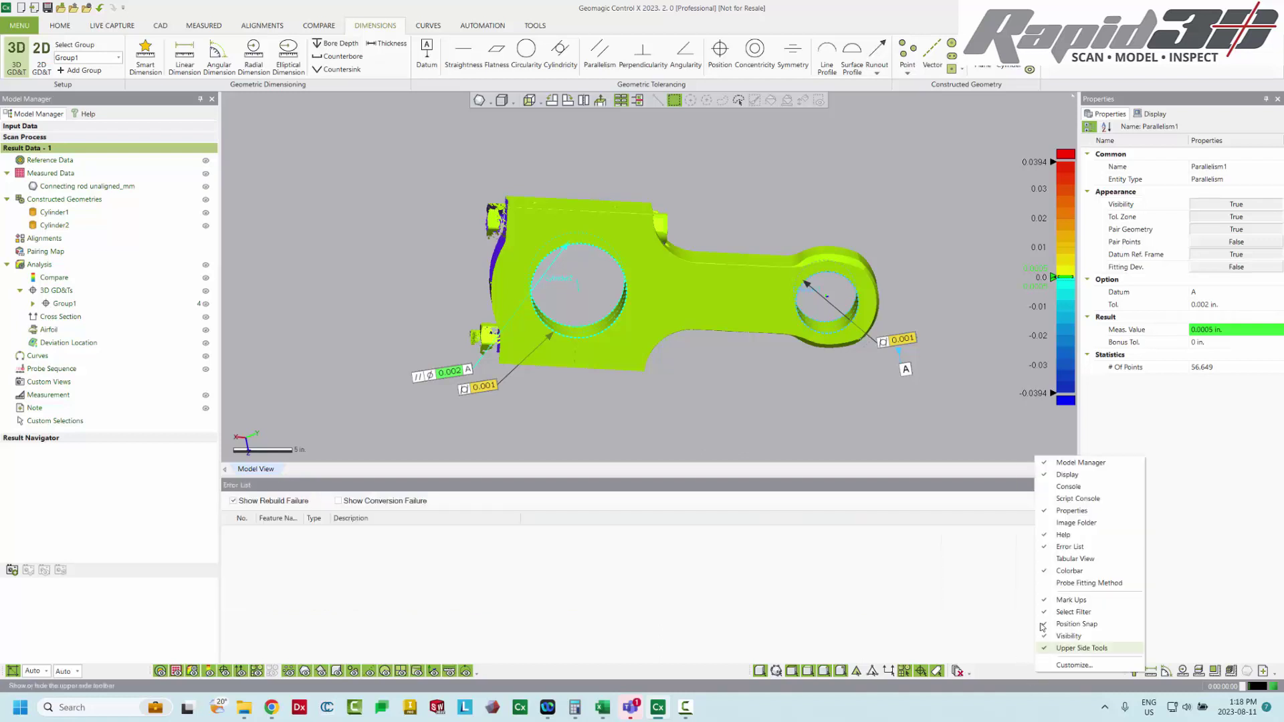
{"action": "left_click", "coordinate": [1066, 562]}
{"action": "mouse_move", "coordinate": [702, 404]}
{"action": "right_mouse_down"}
{"action": "mouse_move", "coordinate": [687, 387]}
{"action": "mouse_move", "coordinate": [729, 391]}
{"action": "mouse_move", "coordinate": [627, 347]}
{"action": "mouse_move", "coordinate": [588, 349]}
{"action": "right_mouse_up"}
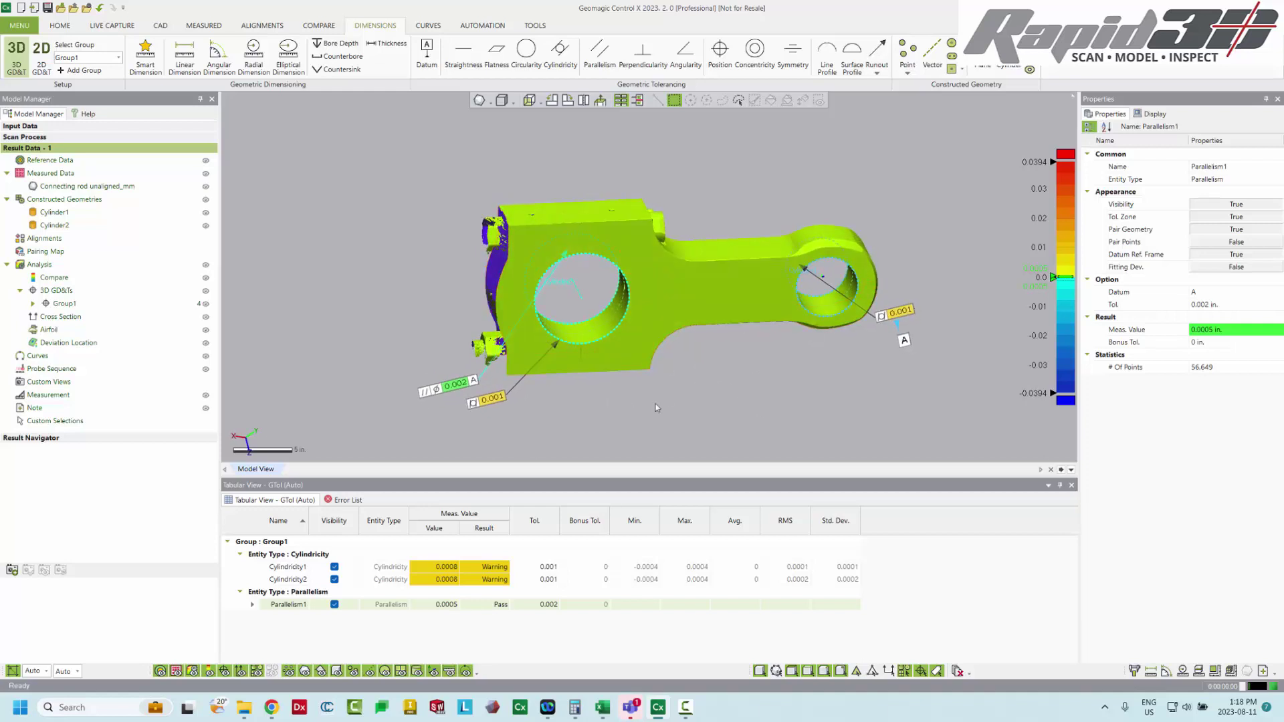